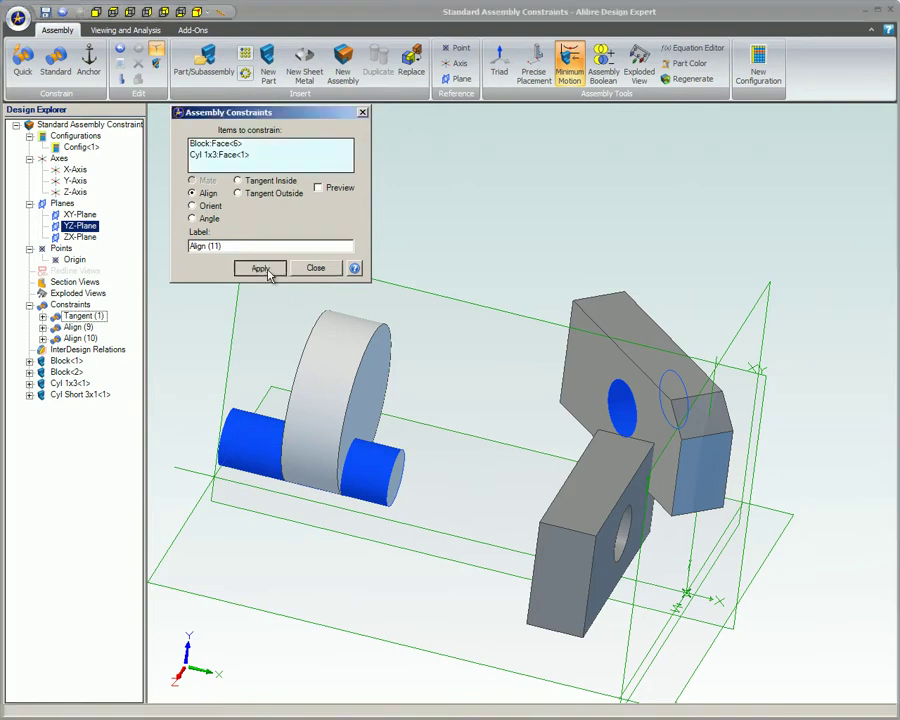
Slide the two blocks along the long cylinder so they sit on either side of the short cylinder
{"action": "left_click_drag", "start_coordinate": [549, 457], "coordinate": [259, 398]}
{"action": "left_click_drag", "start_coordinate": [608, 502], "coordinate": [390, 452]}
{"action": "middle_click_drag", "start_coordinate": [422, 462], "coordinate": [462, 411]}
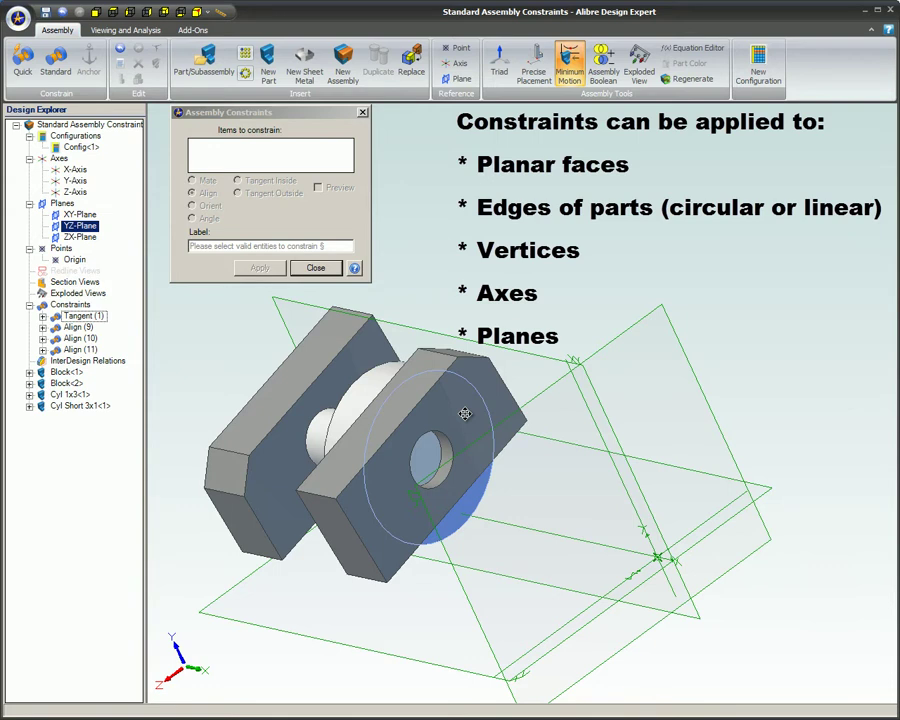
{"action": "middle_click_drag", "start_coordinate": [465, 413], "coordinate": [467, 414]}
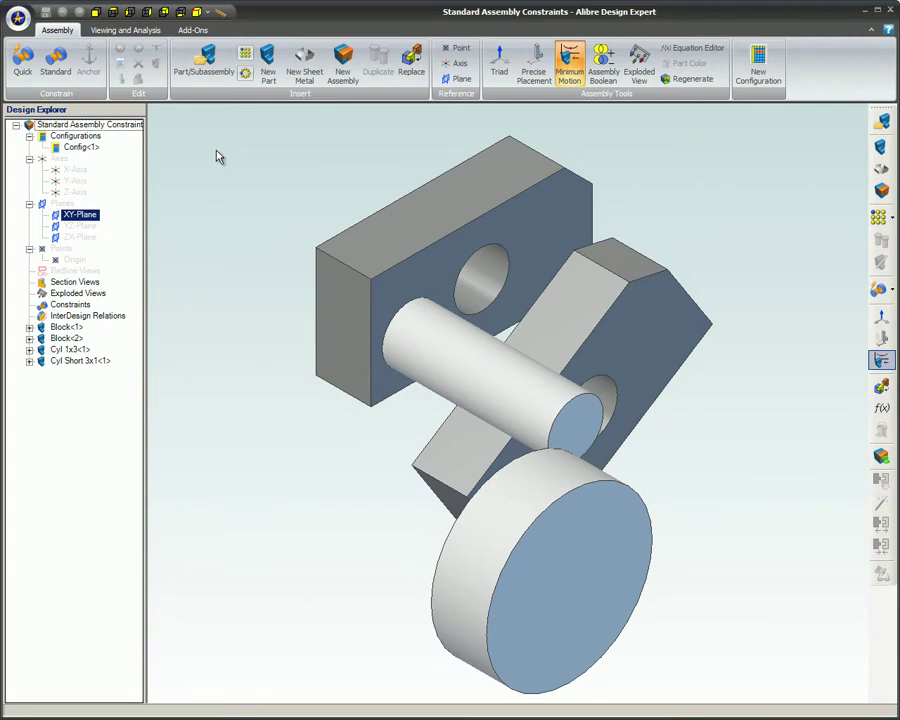
Try the Align and Orient constraint types between the curved face of Cyl 1x3 and the block's hole face
{"action": "left_click", "coordinate": [64, 80]}
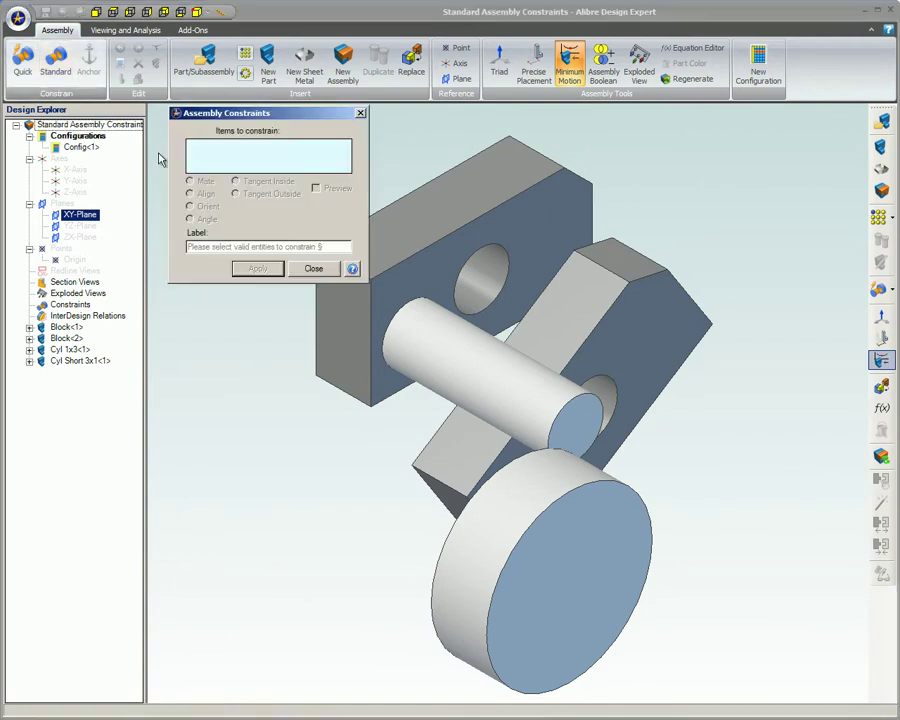
{"action": "left_click", "coordinate": [314, 268]}
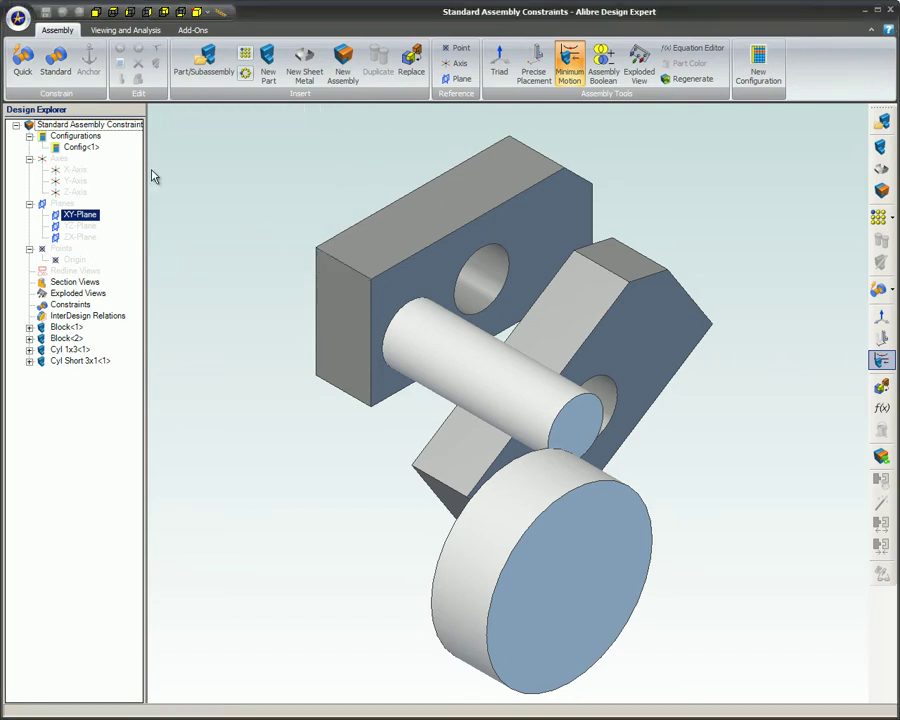
{"action": "left_click", "coordinate": [26, 66]}
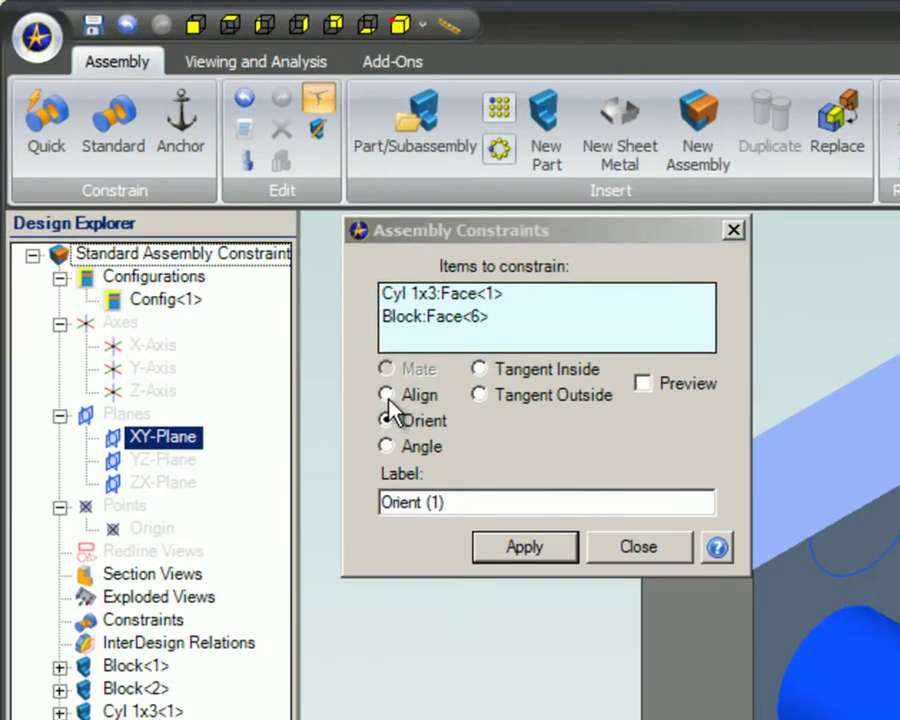
{"action": "left_click", "coordinate": [193, 197]}
{"action": "left_click", "coordinate": [388, 421]}
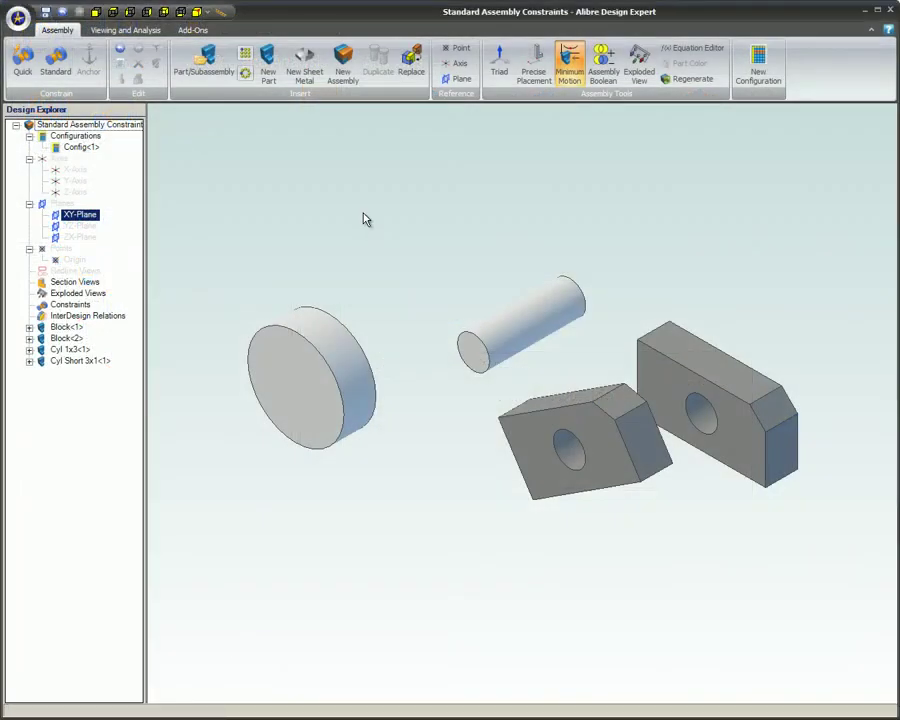
Select the curved faces of Cyl Short 3x1 and Cyl 1x3 for a standard constraint, trying Tangent Inside and Orient
{"action": "left_click", "coordinate": [65, 80]}
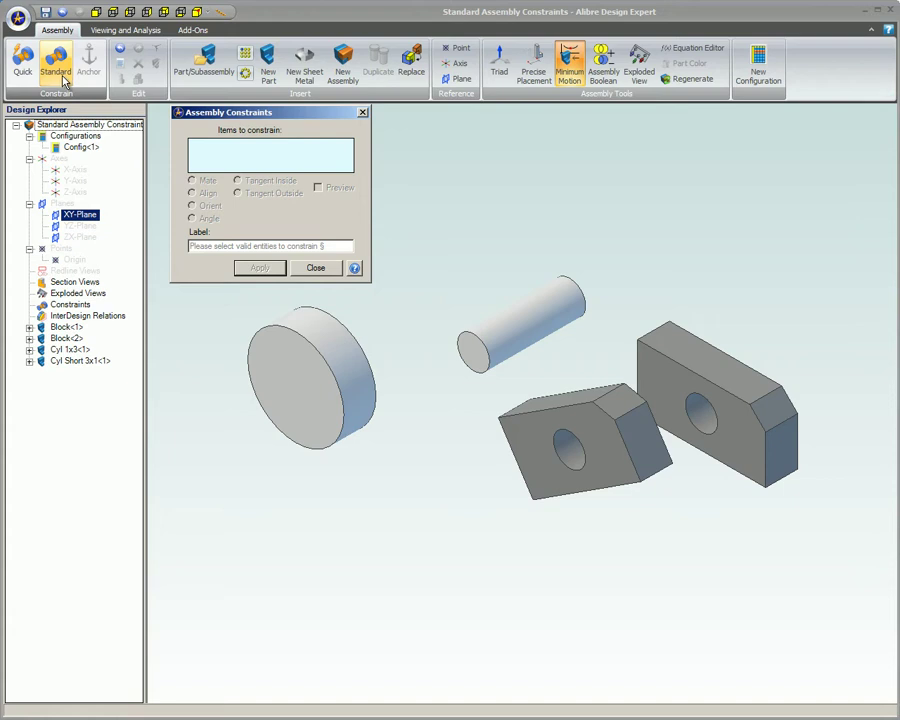
{"action": "left_click", "coordinate": [305, 335]}
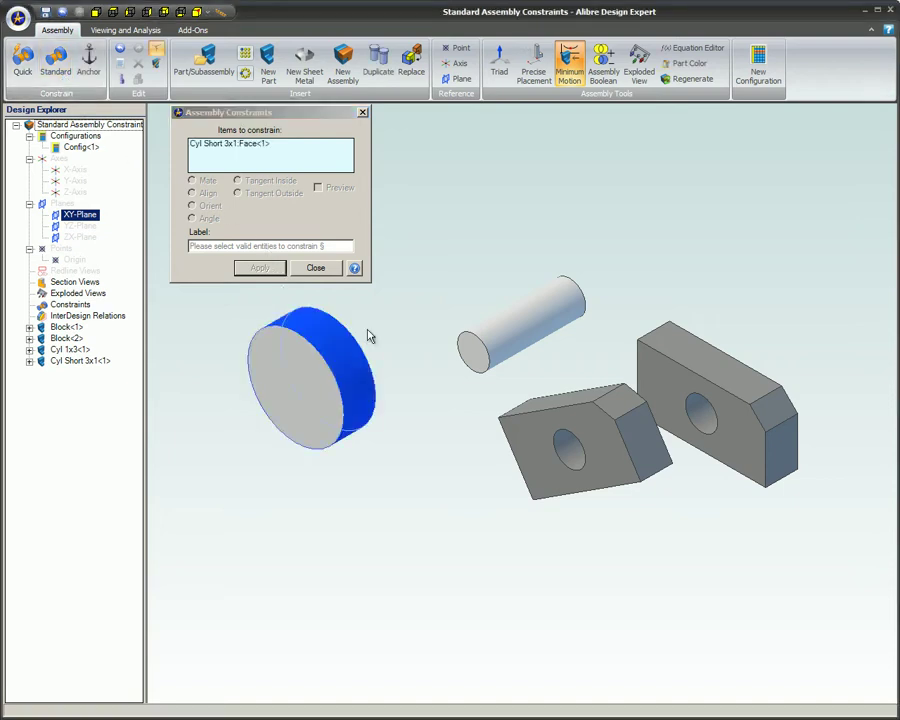
{"action": "left_click", "coordinate": [503, 347]}
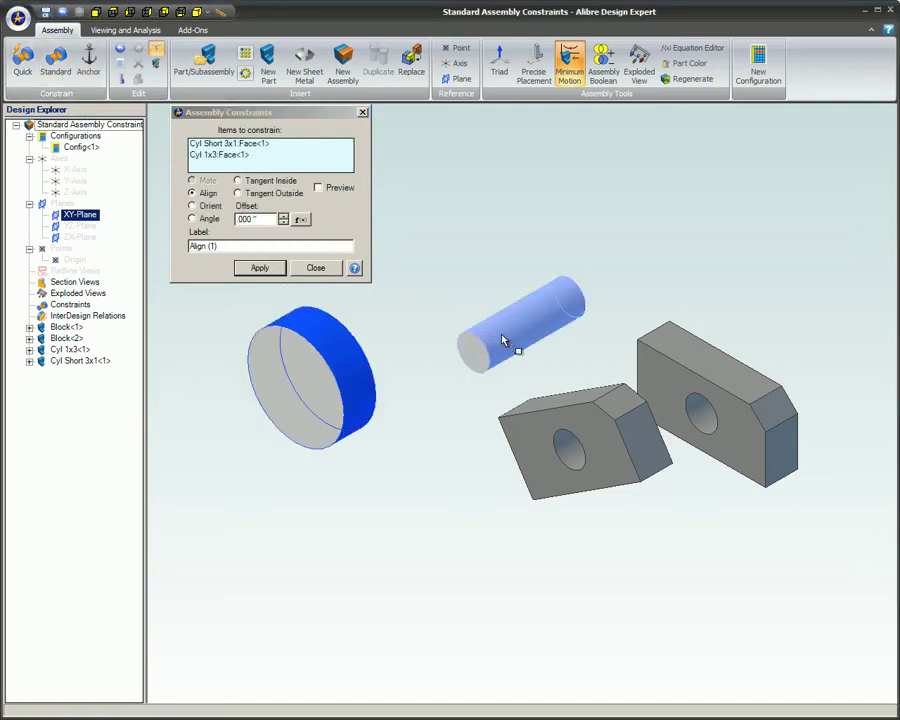
{"action": "left_click", "coordinate": [238, 183]}
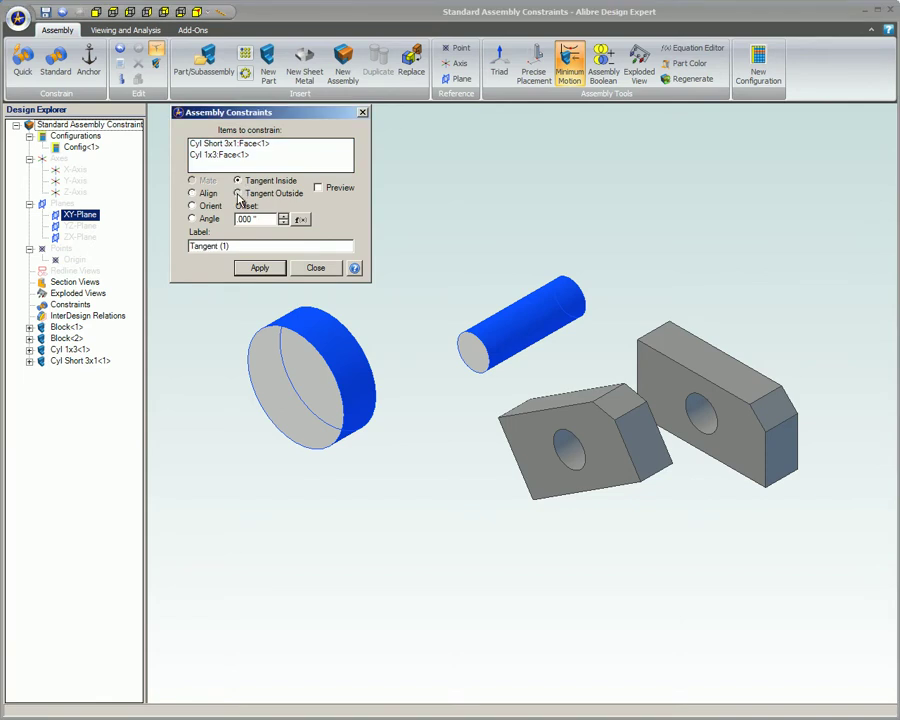
{"action": "left_click", "coordinate": [192, 207]}
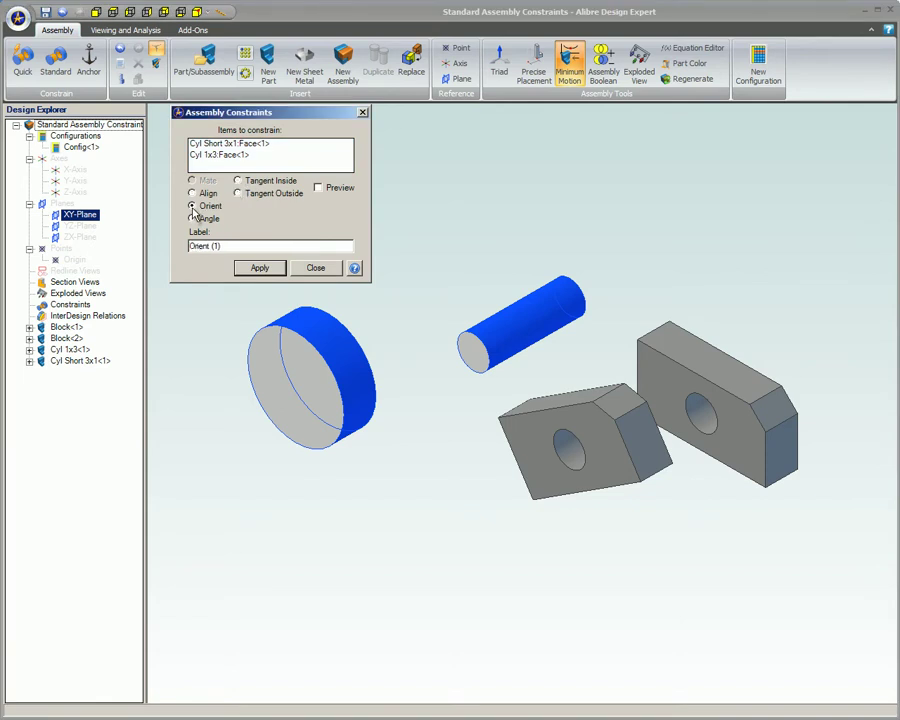
Preview the Orient, Angle, Tangent Inside and Tangent Outside constraints between the two cylinders, then discard them
{"action": "left_click", "coordinate": [318, 189]}
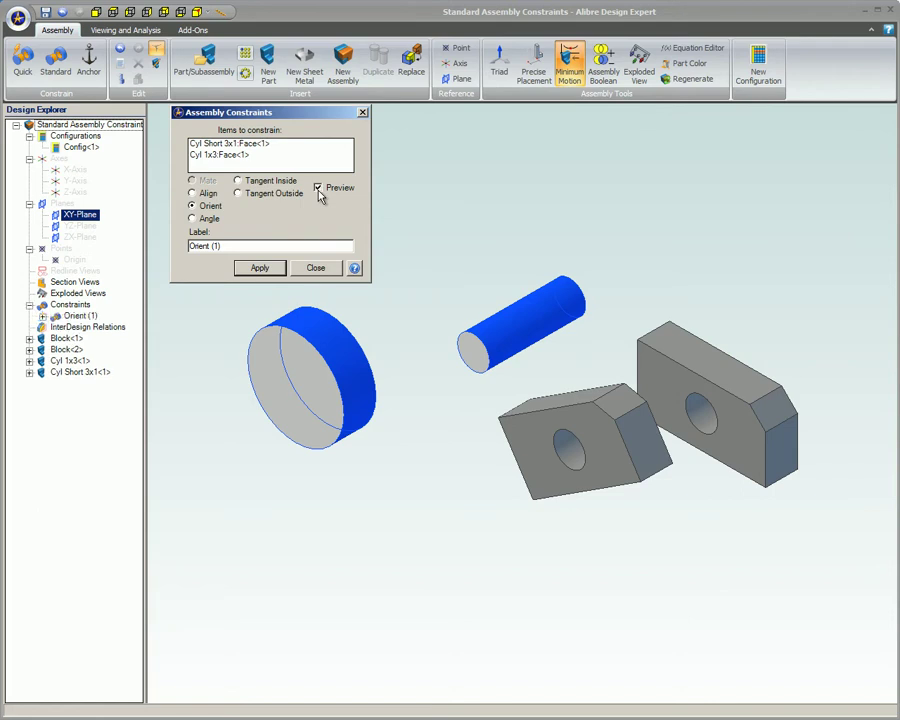
{"action": "left_click", "coordinate": [206, 218]}
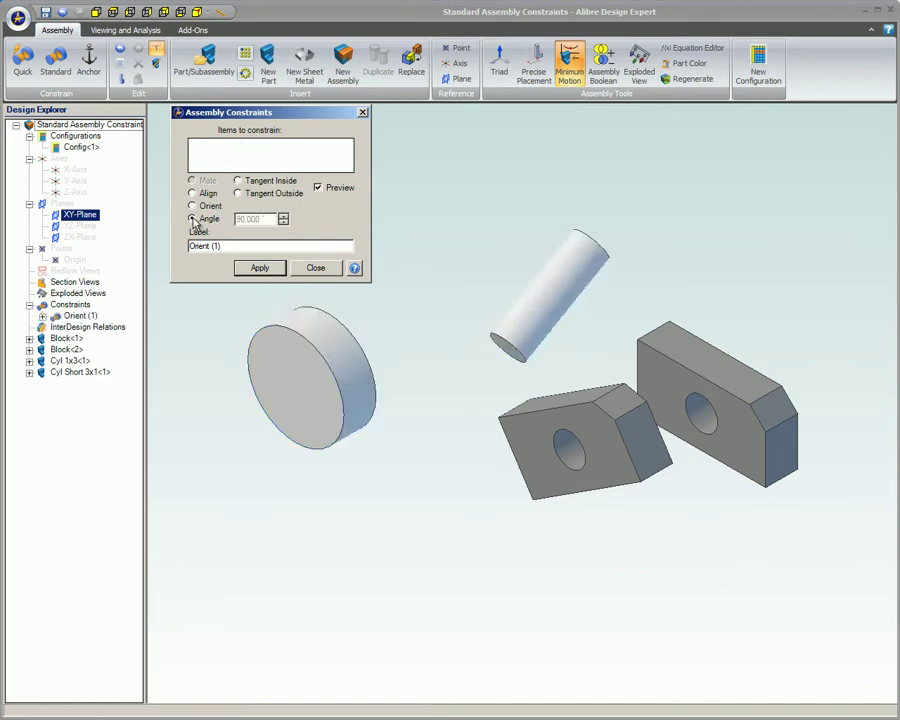
{"action": "left_click", "coordinate": [237, 181]}
{"action": "left_click", "coordinate": [238, 193]}
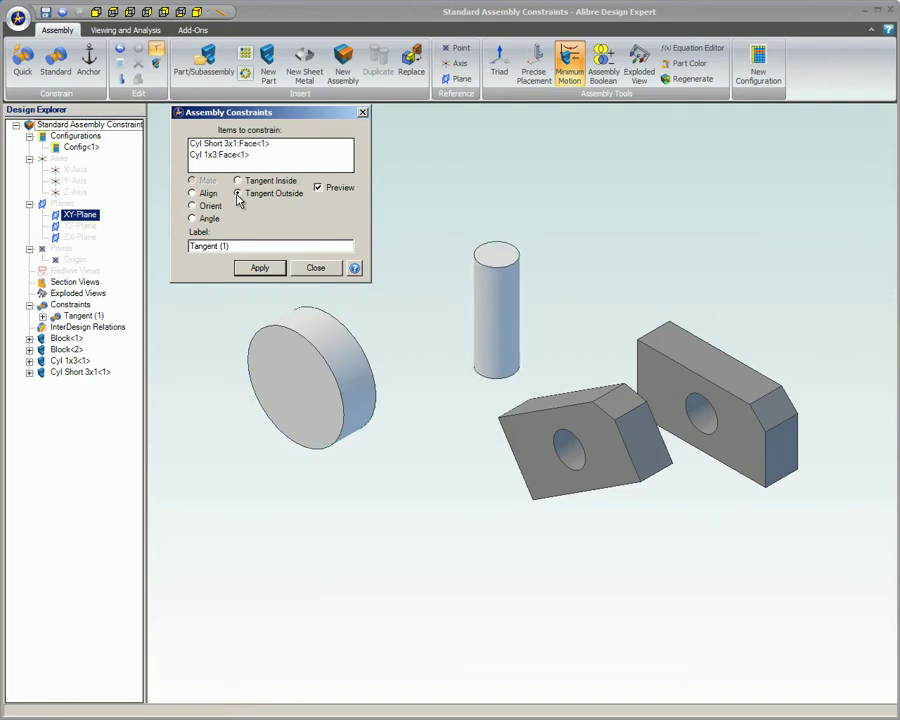
{"action": "left_click", "coordinate": [316, 270]}
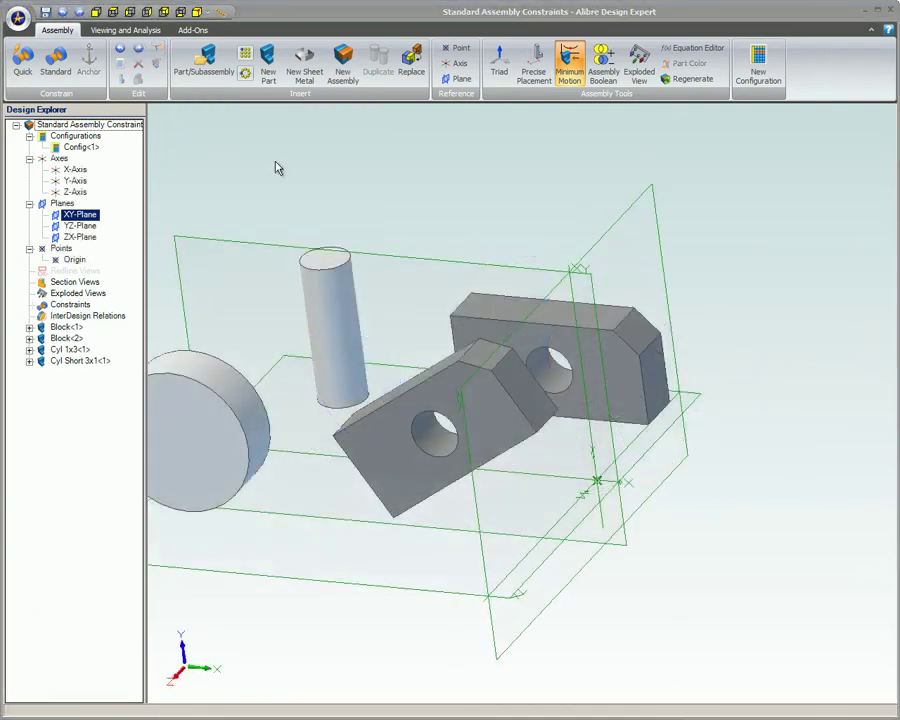
Mate the end faces of the two blocks with a 1-inch offset, previewing the placement before applying it
{"action": "left_click", "coordinate": [56, 62]}
{"action": "left_click", "coordinate": [516, 381]}
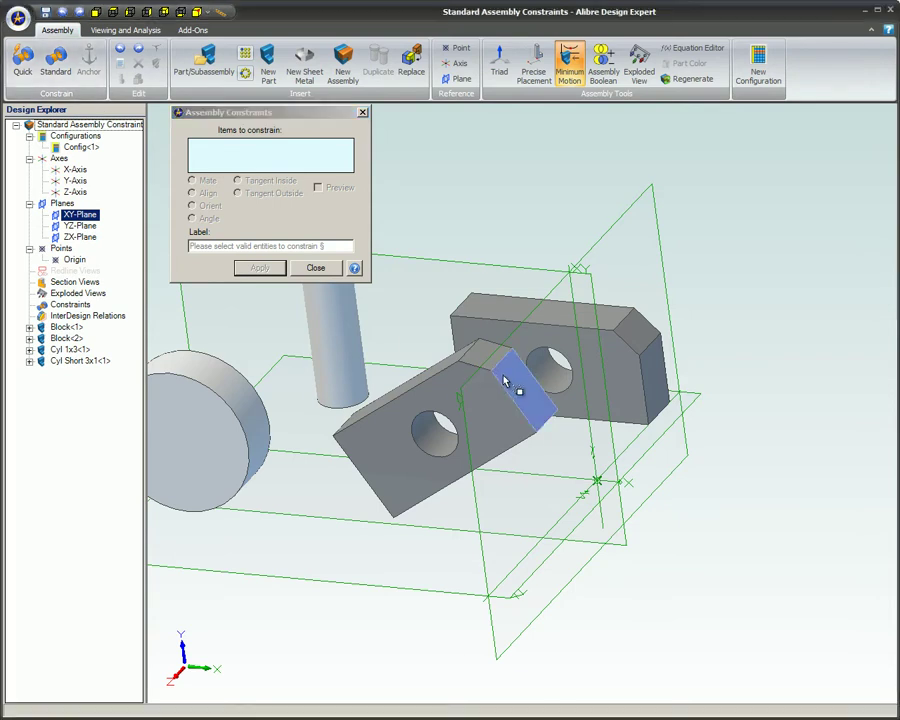
{"action": "left_click", "coordinate": [659, 382]}
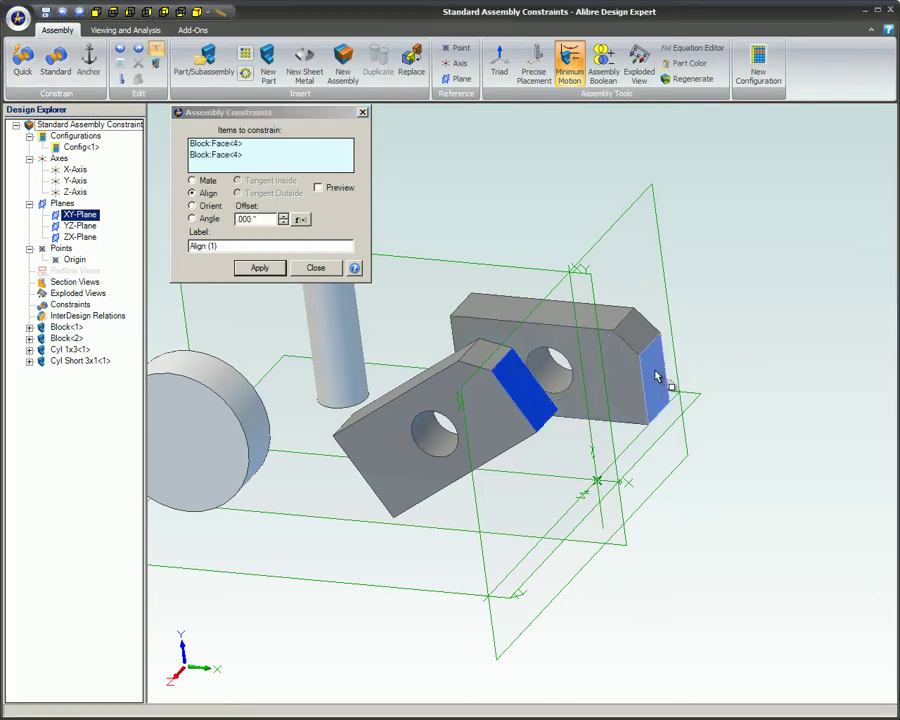
{"action": "left_click", "coordinate": [318, 187]}
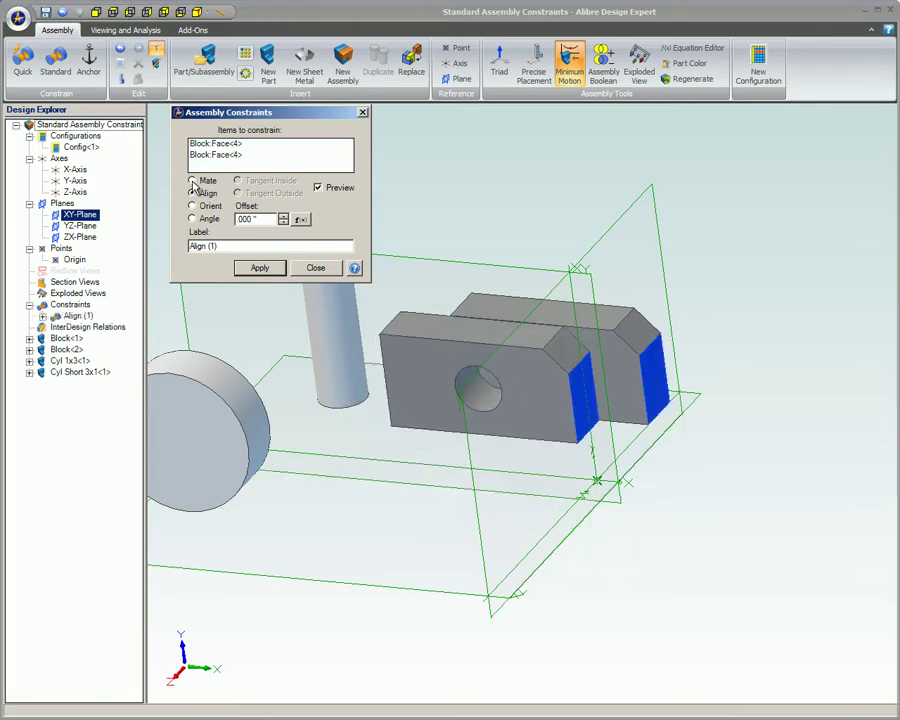
{"action": "left_click", "coordinate": [193, 181]}
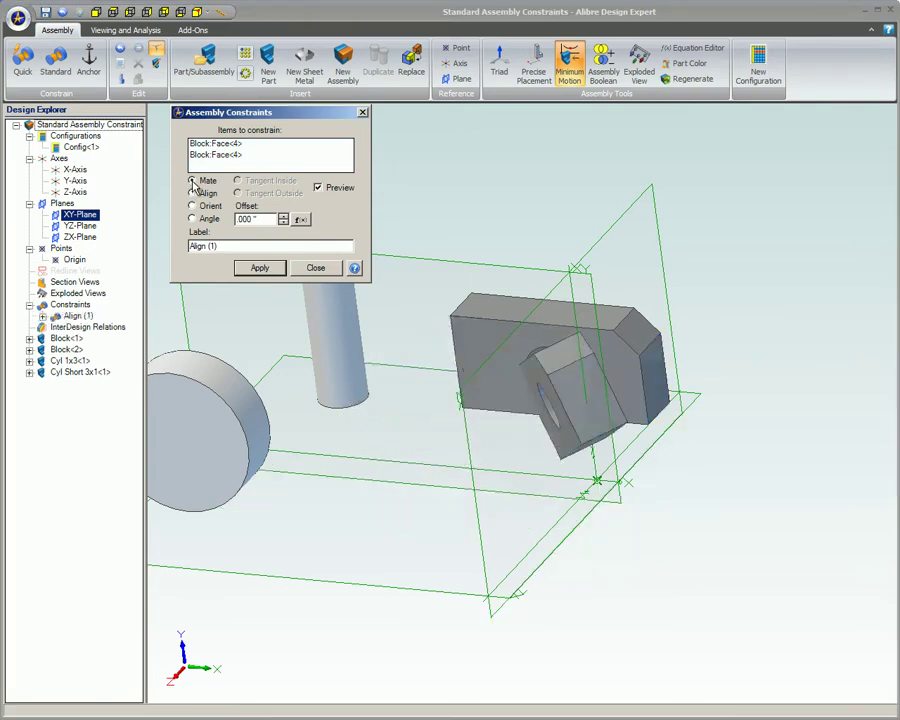
{"action": "double_click", "coordinate": [268, 218]}
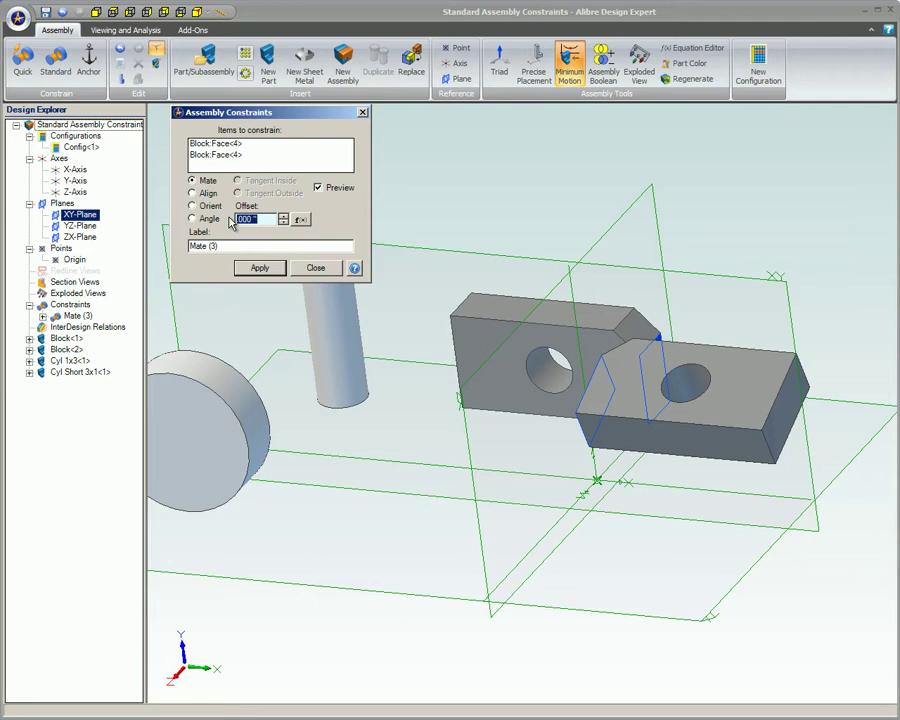
{"action": "type", "text": "1"}
{"action": "left_click", "coordinate": [245, 268]}
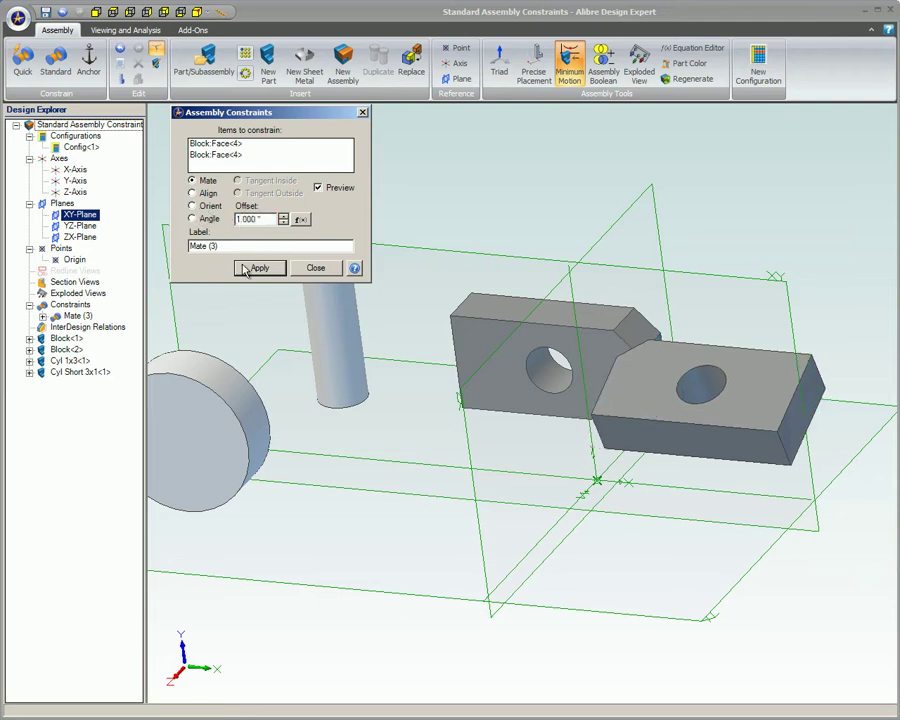
Align the end faces of the two blocks with a standard constraint, previewing it before applying
{"action": "mouse_move", "coordinate": [374, 377]}
{"action": "right_mouse_down"}
{"action": "mouse_move", "coordinate": [398, 380]}
{"action": "mouse_move", "coordinate": [385, 380]}
{"action": "right_mouse_up"}
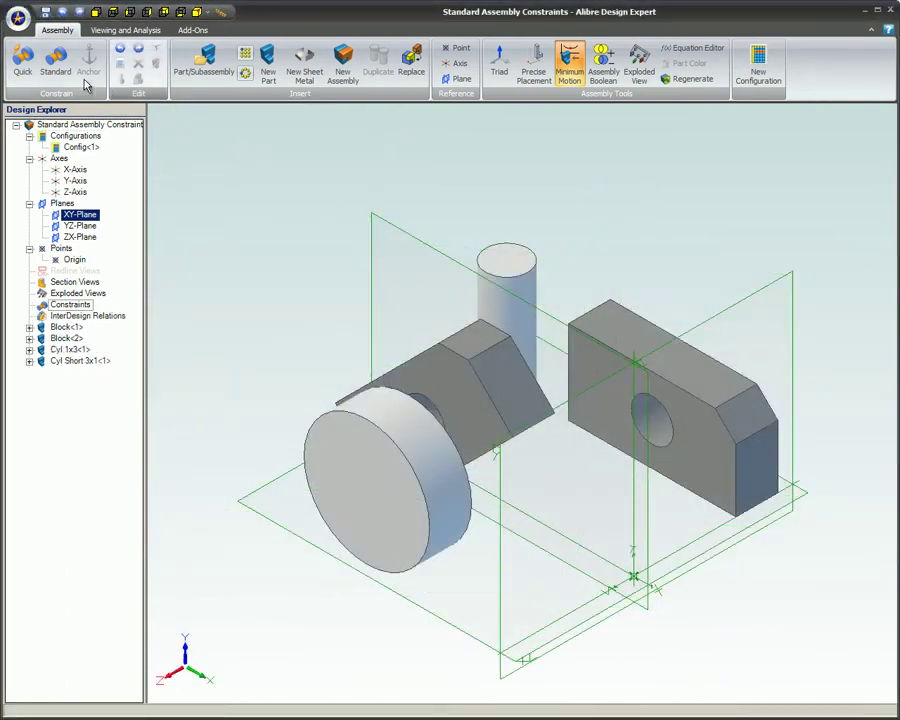
{"action": "left_click", "coordinate": [47, 66]}
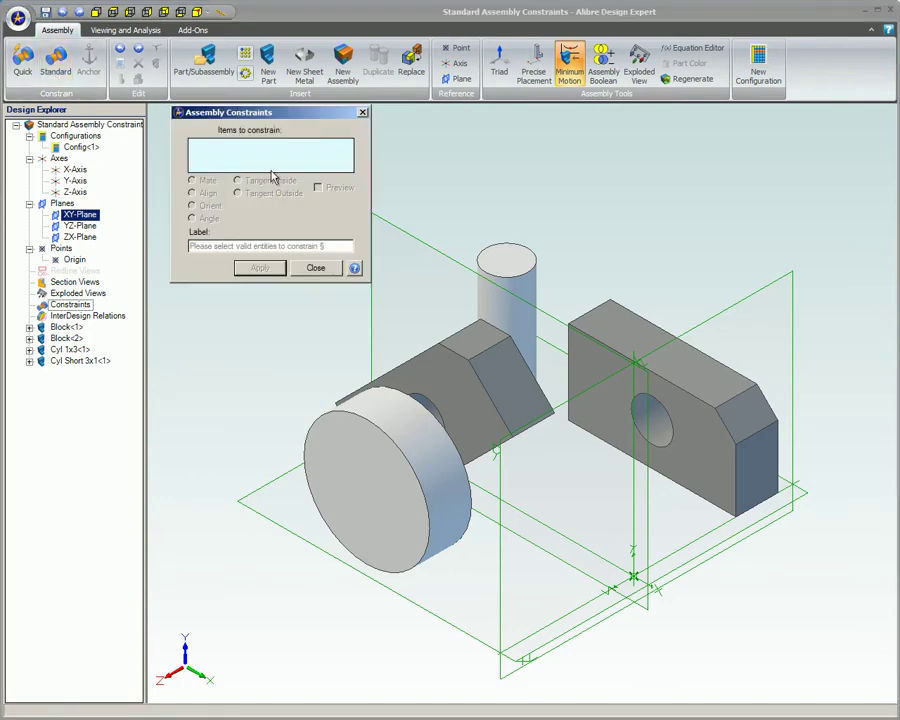
{"action": "left_click", "coordinate": [525, 390]}
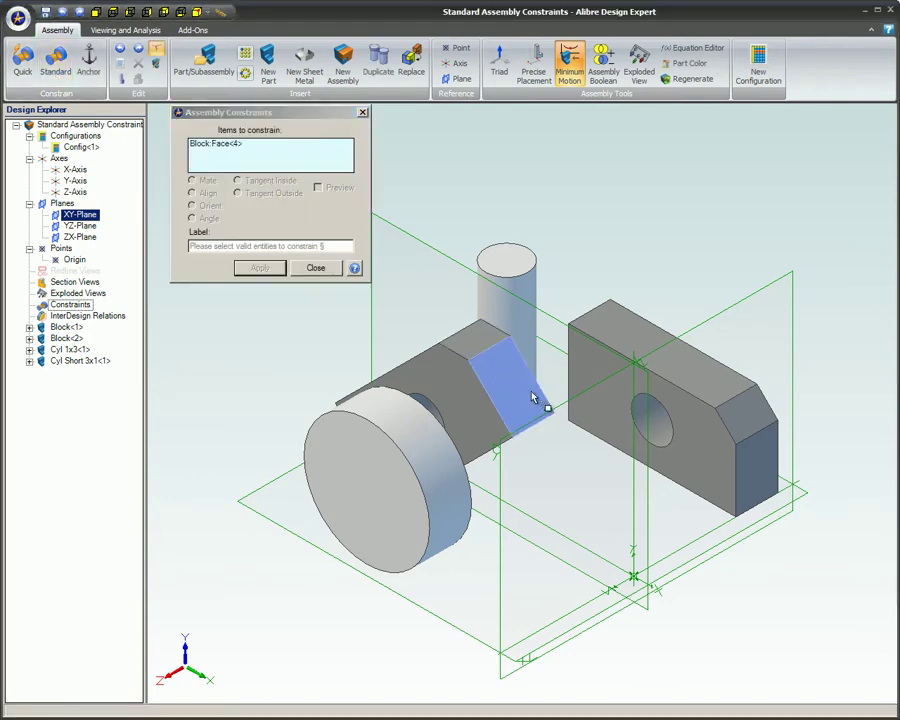
{"action": "left_click", "coordinate": [753, 463]}
{"action": "left_click", "coordinate": [318, 189]}
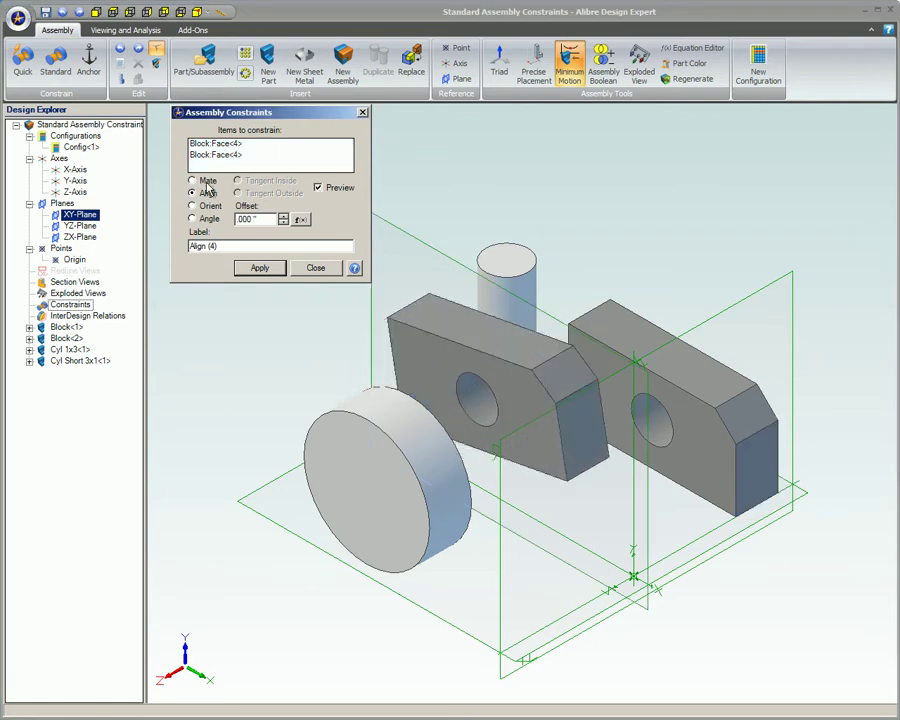
{"action": "left_click", "coordinate": [259, 268]}
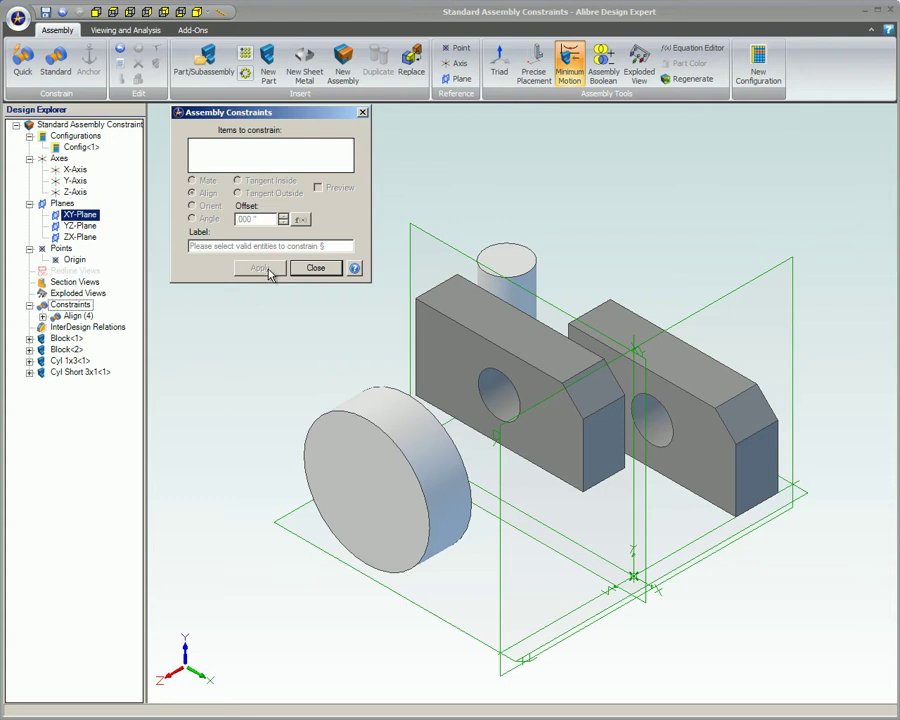
Align the curved face of Cyl 1x3 with the hole in the block nearest the short cylinder
{"action": "left_click", "coordinate": [513, 293]}
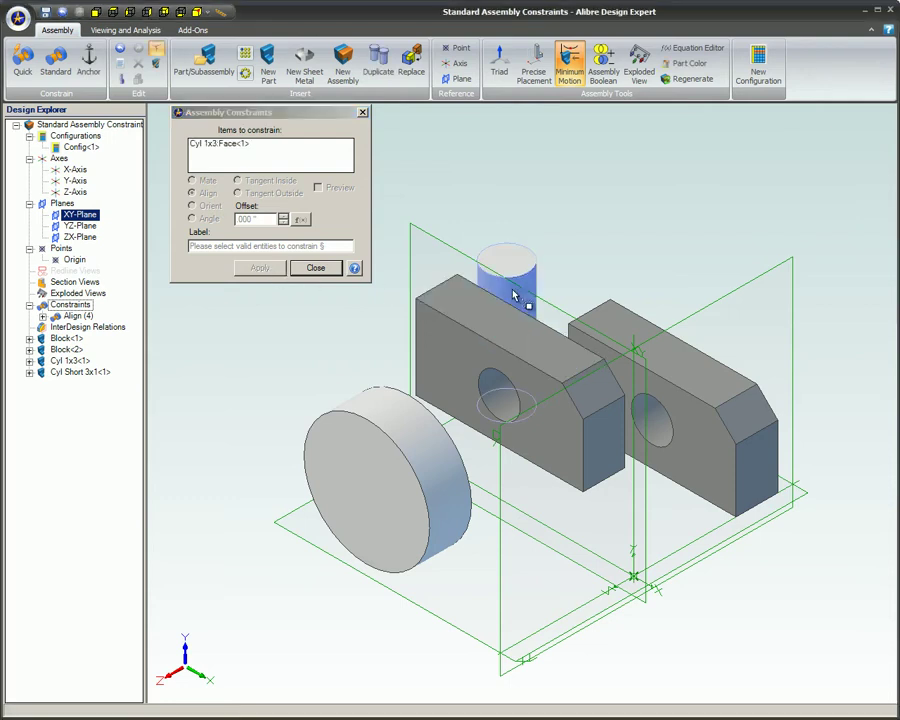
{"action": "left_click", "coordinate": [496, 388]}
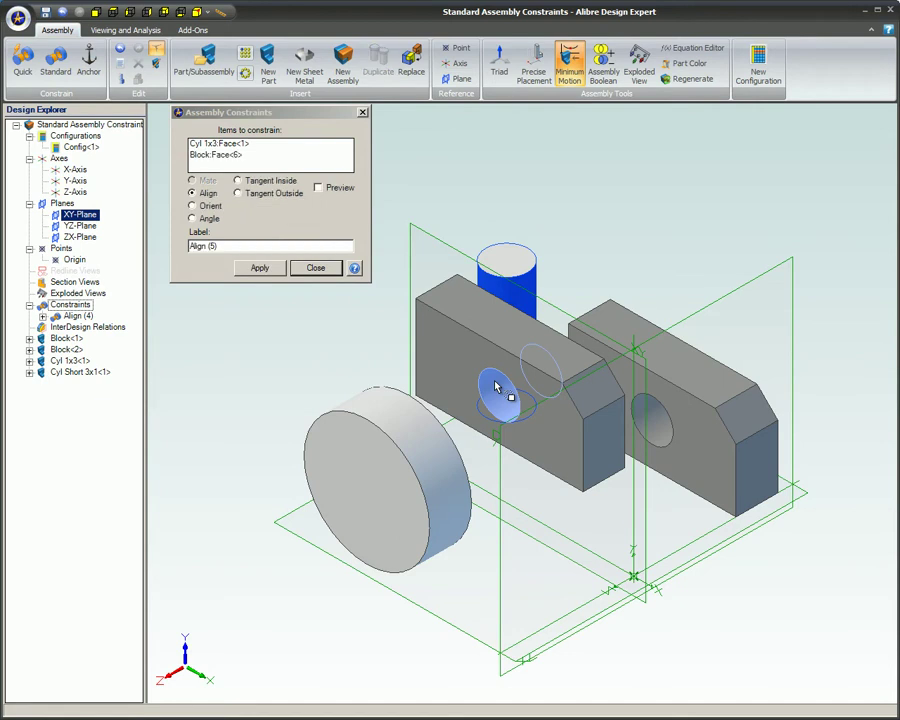
{"action": "left_click", "coordinate": [260, 268]}
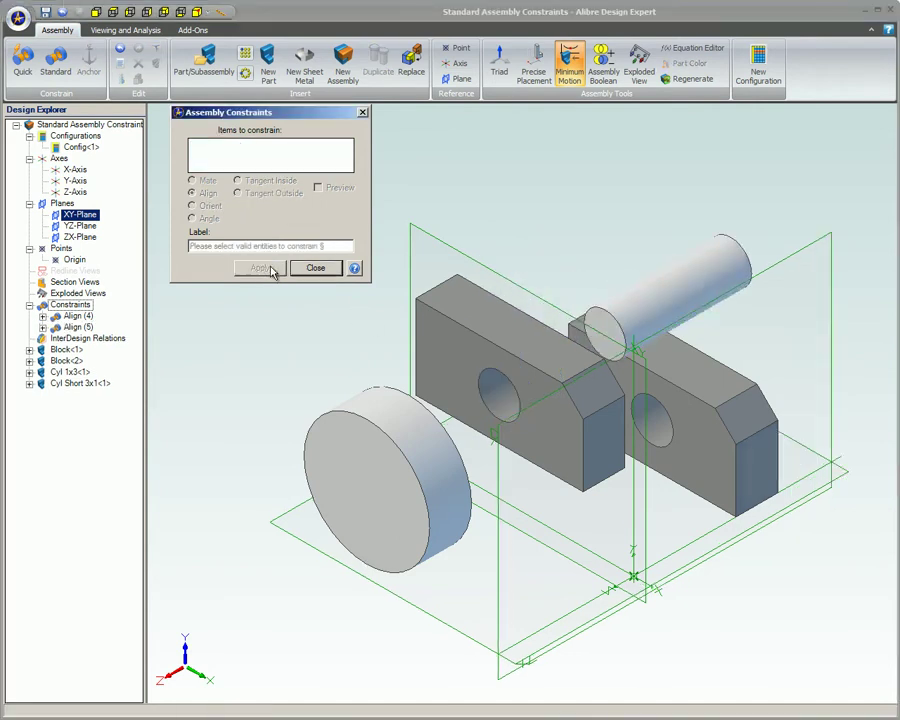
{"action": "left_click", "coordinate": [316, 268]}
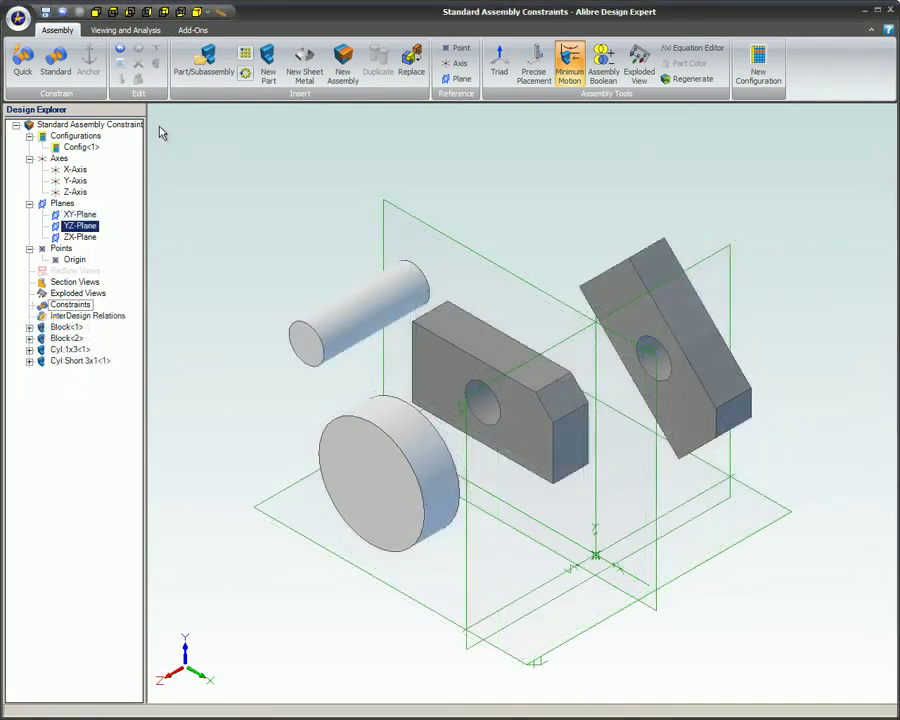
Orient the flat face of Cyl Short 3x1 to the YZ-Plane and shift the short cylinder to test its freedom
{"action": "left_click", "coordinate": [58, 62]}
{"action": "left_click", "coordinate": [376, 458]}
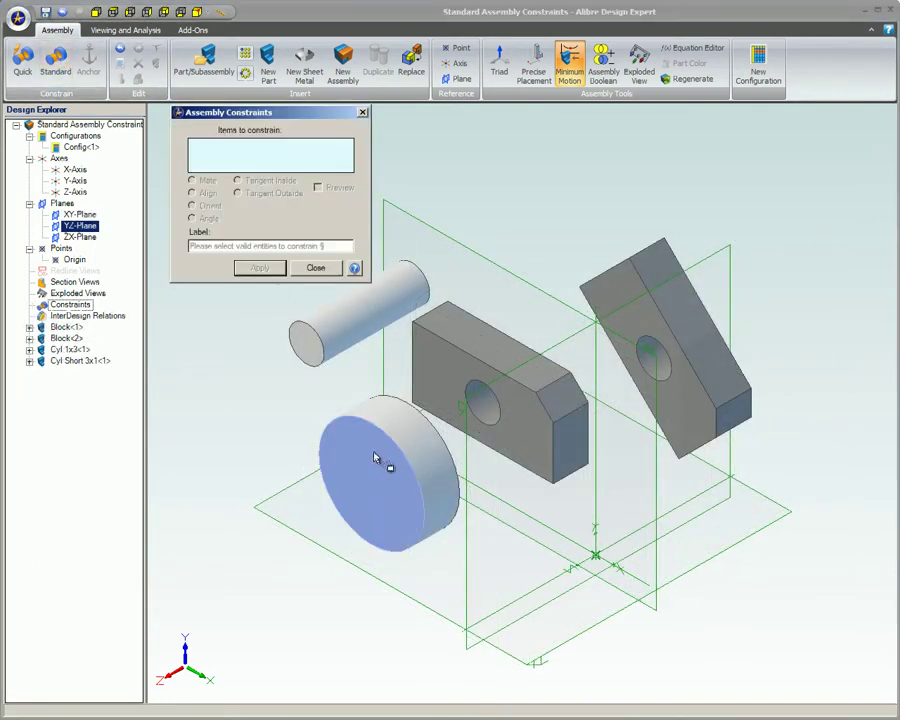
{"action": "left_click", "coordinate": [474, 463]}
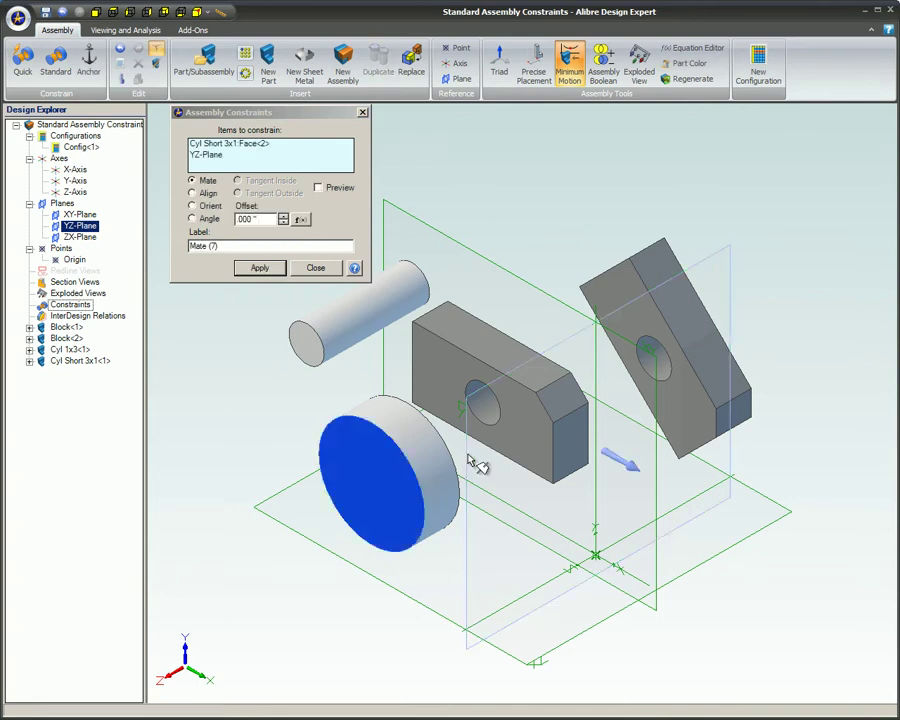
{"action": "left_click", "coordinate": [193, 207]}
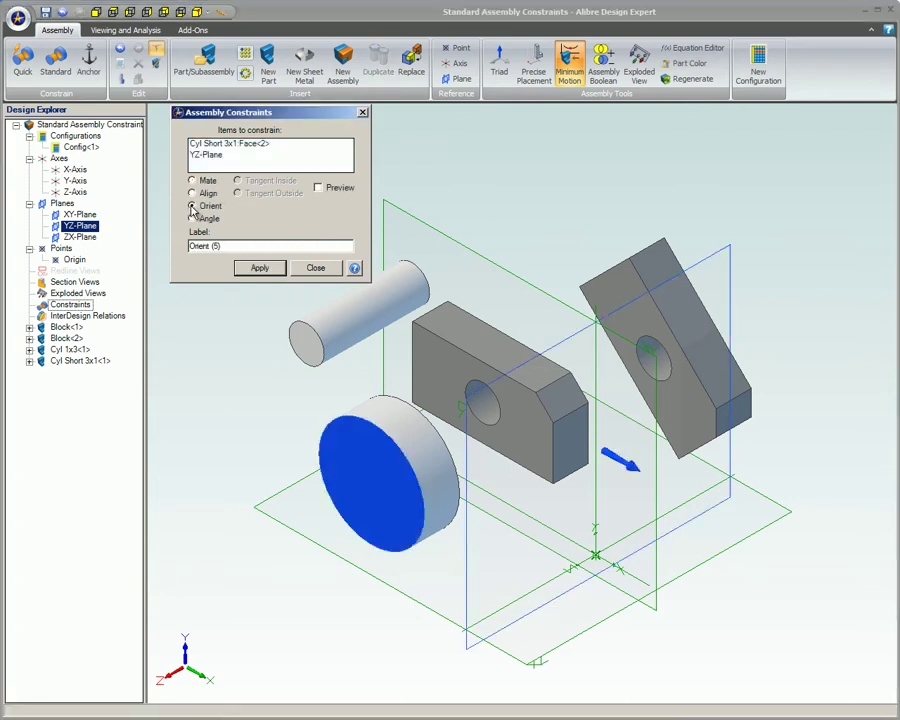
{"action": "left_click", "coordinate": [260, 268]}
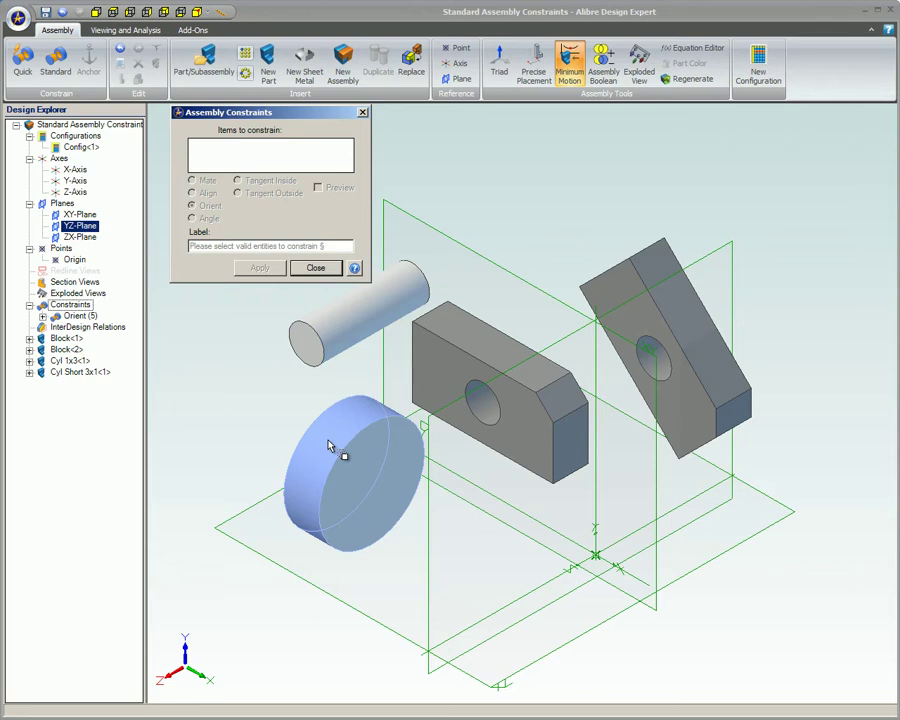
{"action": "mouse_move", "coordinate": [330, 447]}
{"action": "left_mouse_down"}
{"action": "mouse_move", "coordinate": [285, 408]}
{"action": "mouse_move", "coordinate": [358, 454]}
{"action": "mouse_move", "coordinate": [327, 440]}
{"action": "left_mouse_up"}
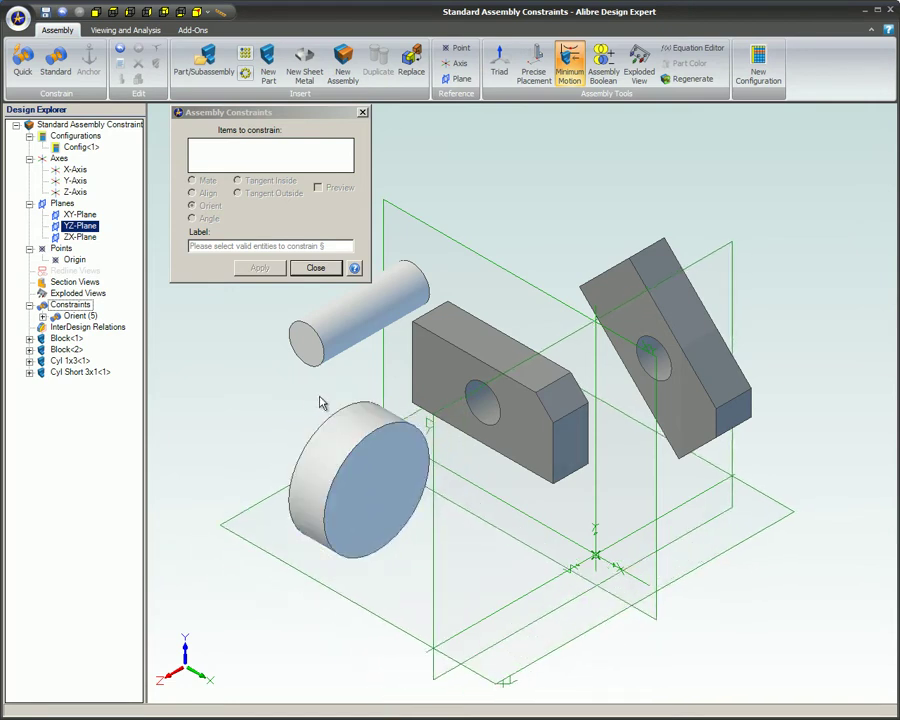
Orient an upper edge of the untilted block to an edge of the tilted block with a standard constraint
{"action": "left_click", "coordinate": [464, 345]}
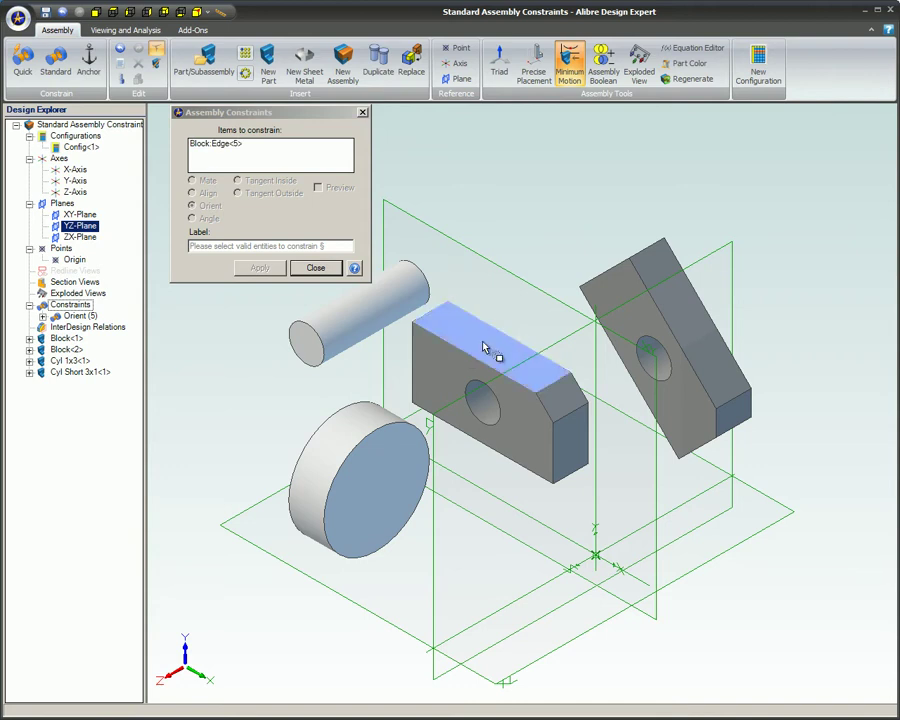
{"action": "left_click", "coordinate": [659, 311]}
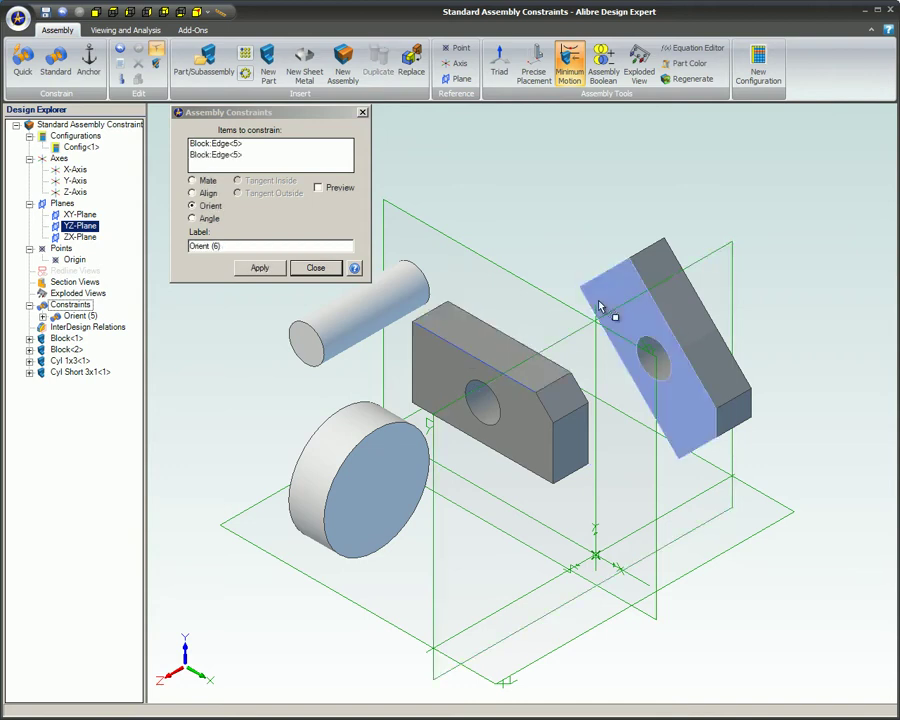
{"action": "left_click", "coordinate": [255, 268]}
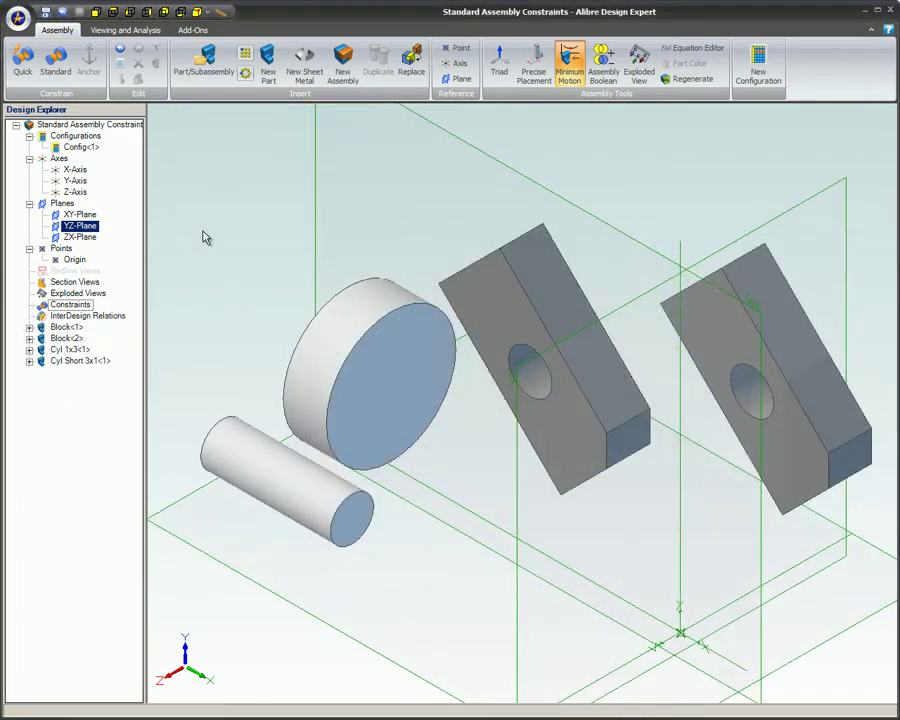
Constrain the curved faces of Cyl Short 3x1 and Cyl 1x3 as Tangent Inside, previewing the Align and Tangent Outside alternatives before applying
{"action": "left_click", "coordinate": [62, 70]}
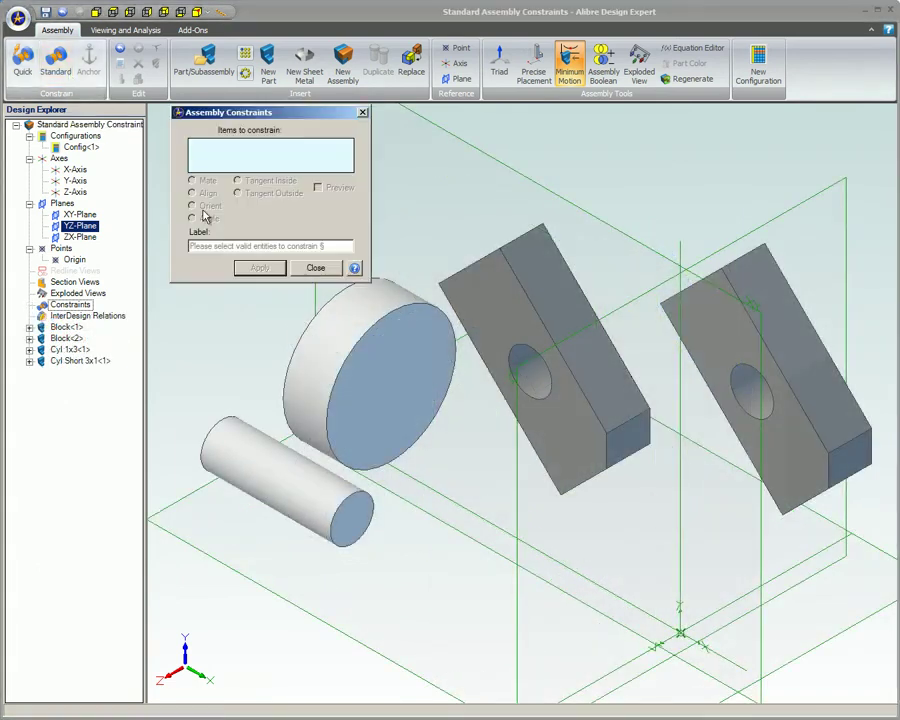
{"action": "left_click", "coordinate": [379, 358]}
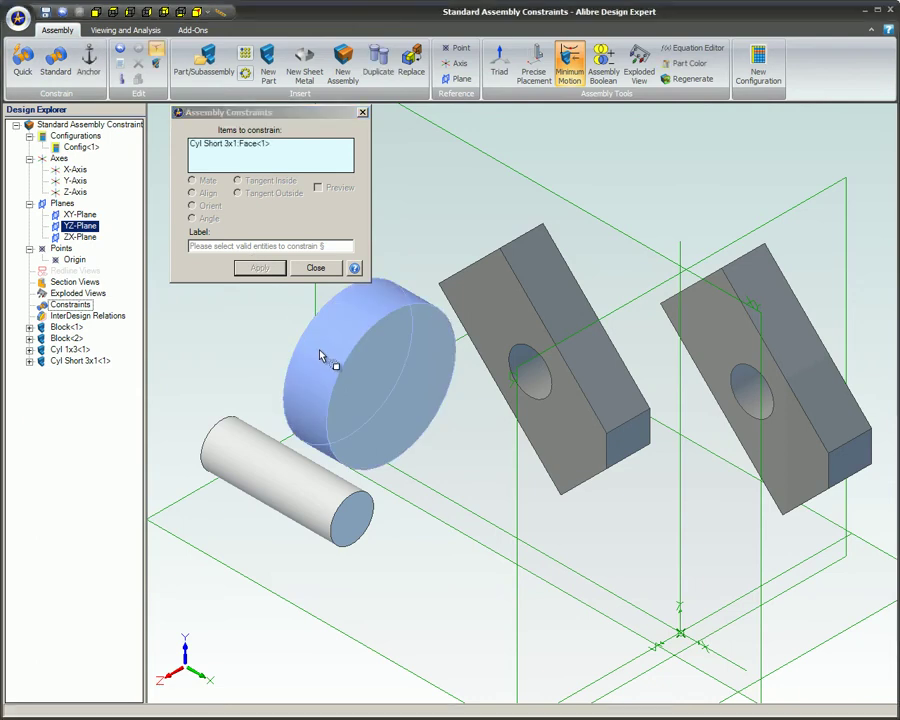
{"action": "left_click", "coordinate": [283, 461]}
{"action": "left_click", "coordinate": [318, 188]}
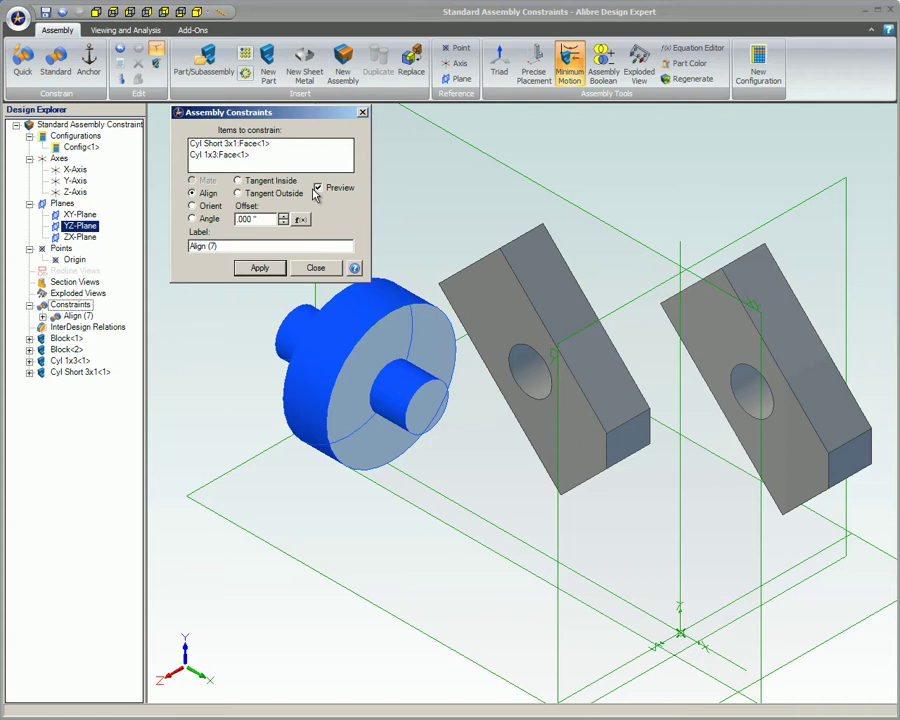
{"action": "left_click", "coordinate": [238, 194]}
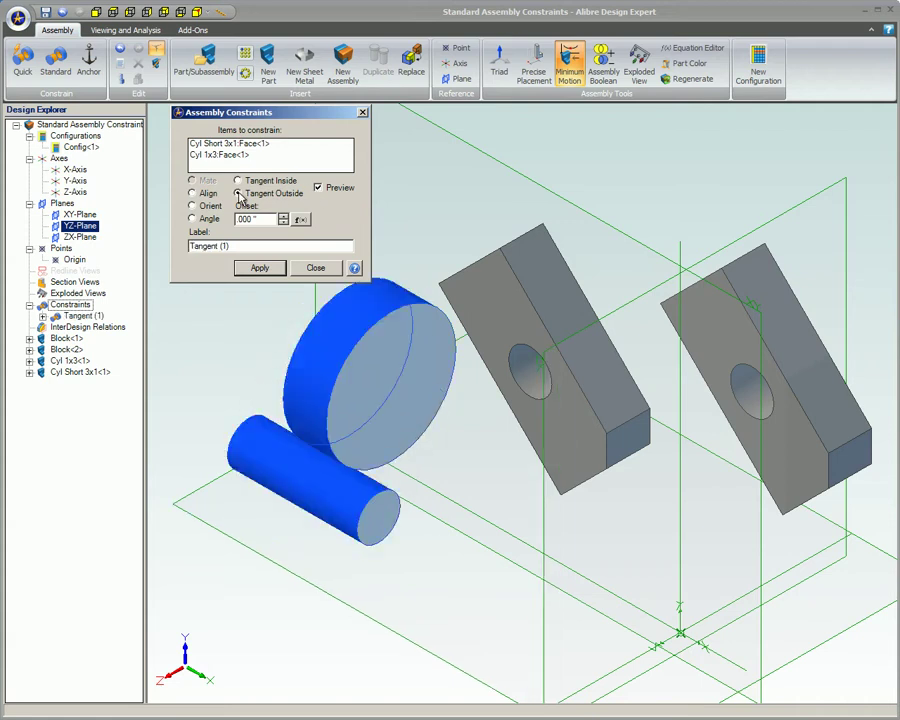
{"action": "left_click", "coordinate": [238, 181]}
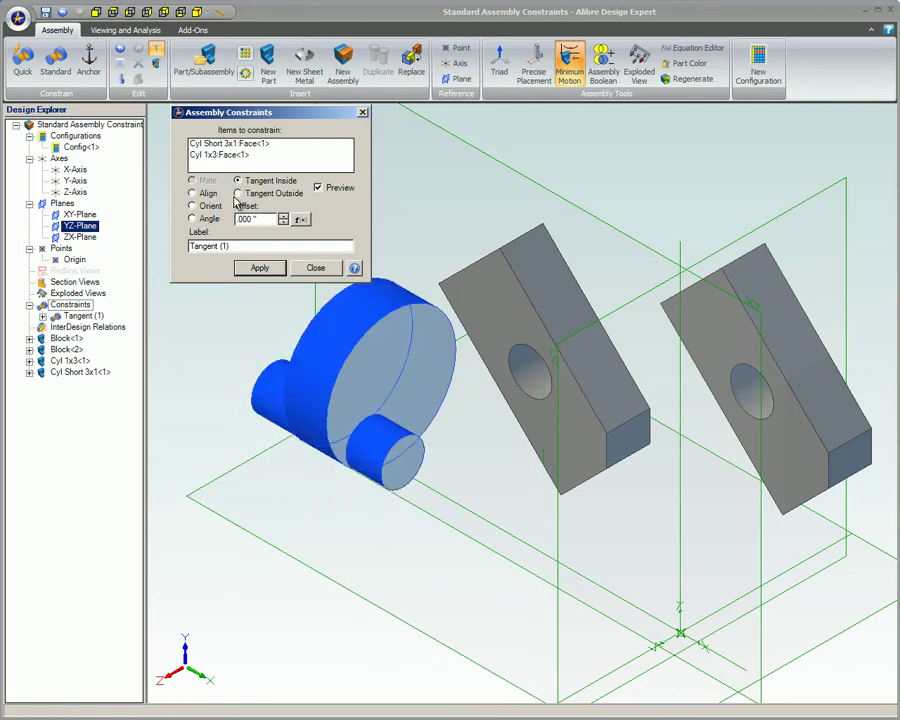
{"action": "left_click", "coordinate": [257, 268]}
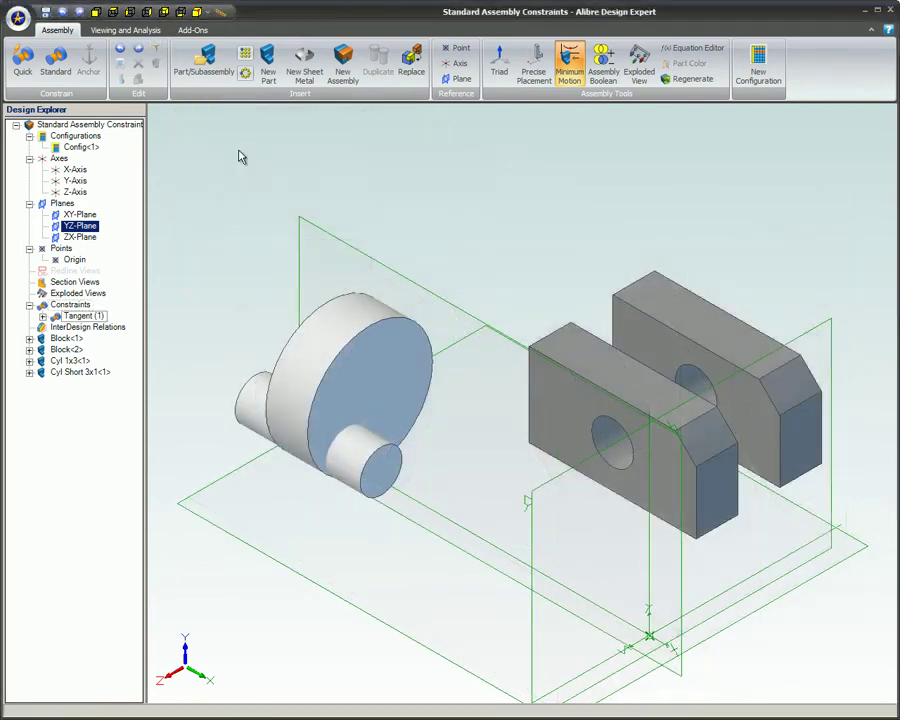
Apply a 45-degree Angle constraint between the large holed faces of the two blocks
{"action": "left_click", "coordinate": [56, 62]}
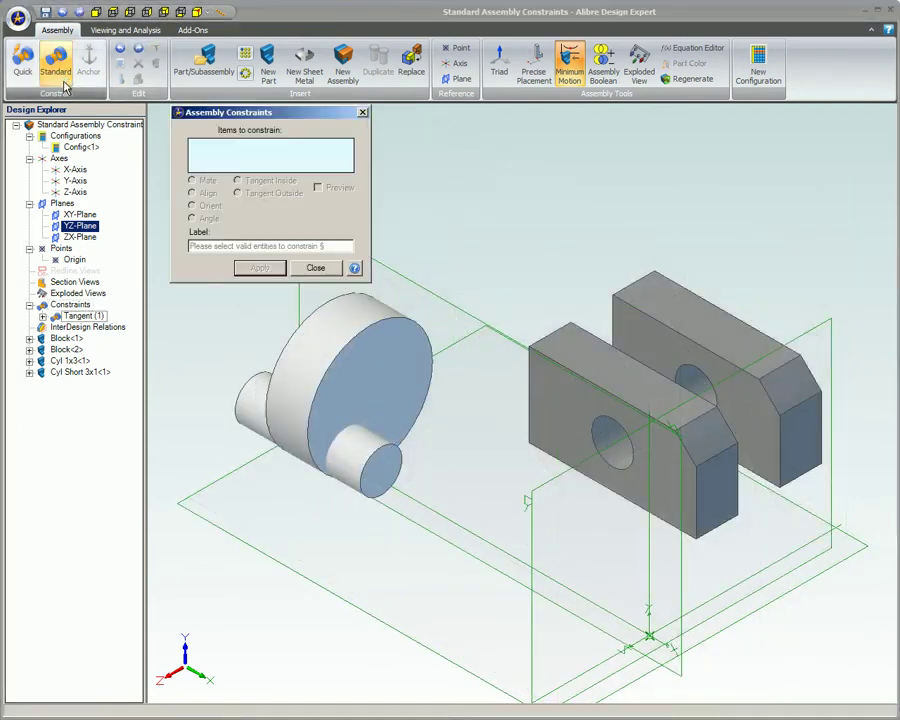
{"action": "left_click", "coordinate": [560, 400]}
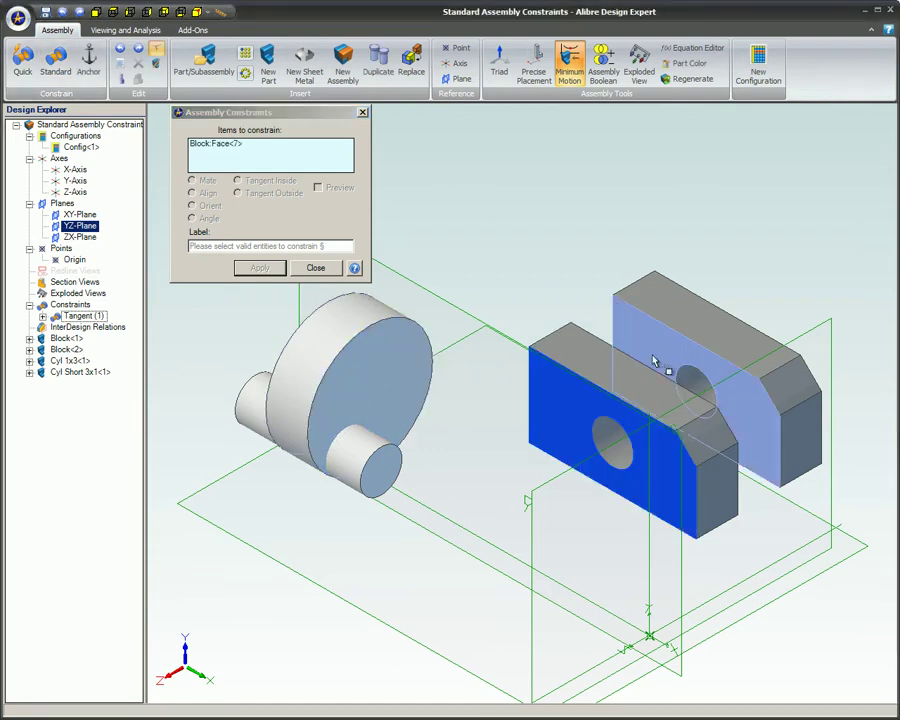
{"action": "left_click", "coordinate": [660, 352]}
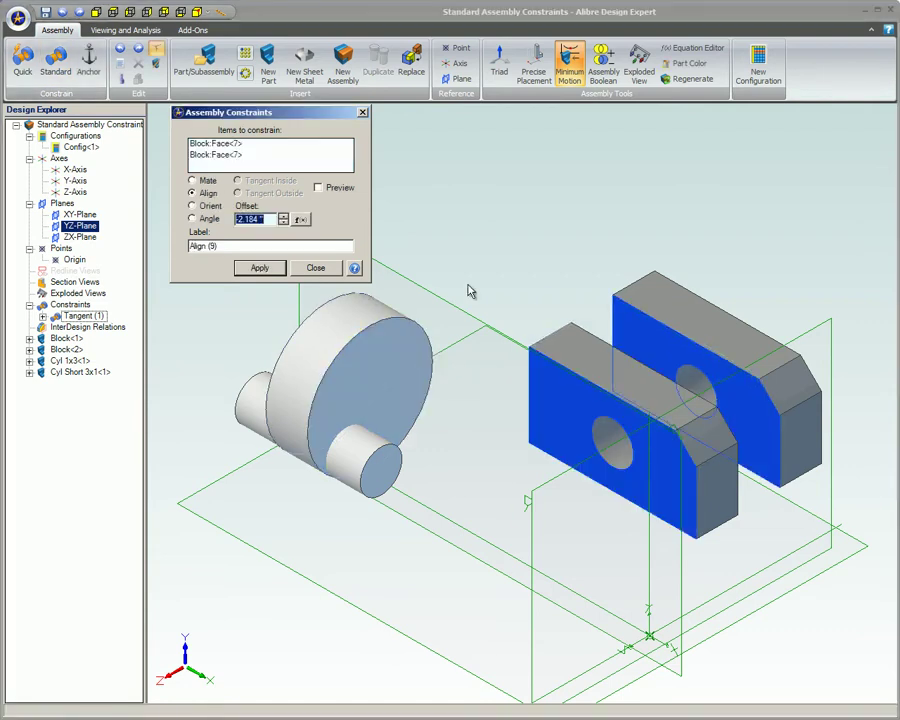
{"action": "left_click", "coordinate": [198, 222]}
{"action": "left_click_drag", "start_coordinate": [268, 219], "coordinate": [229, 216]}
{"action": "type", "text": "45"}
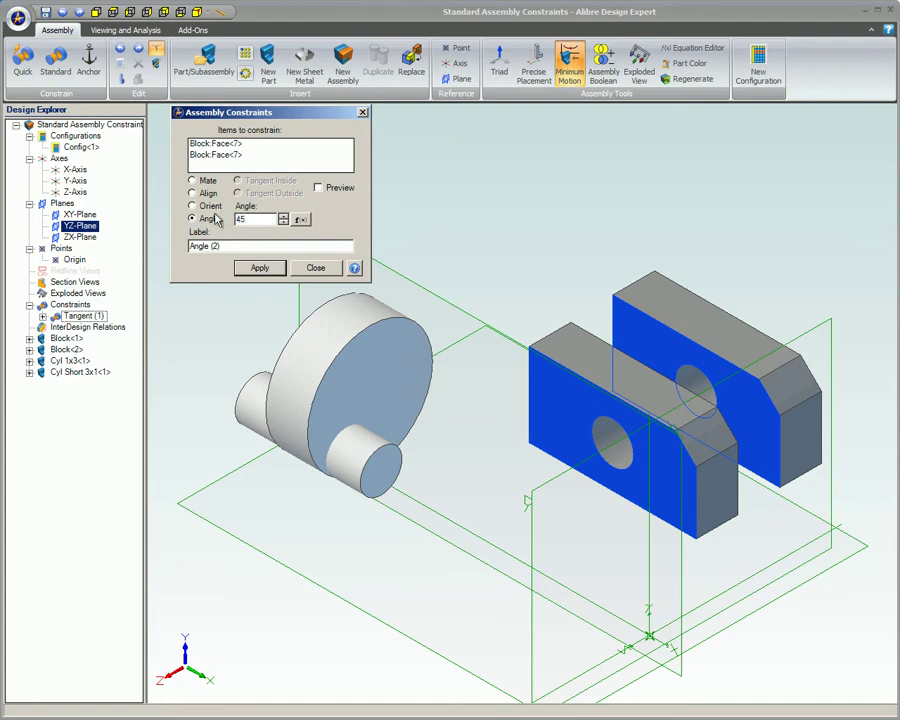
{"action": "left_click", "coordinate": [259, 268]}
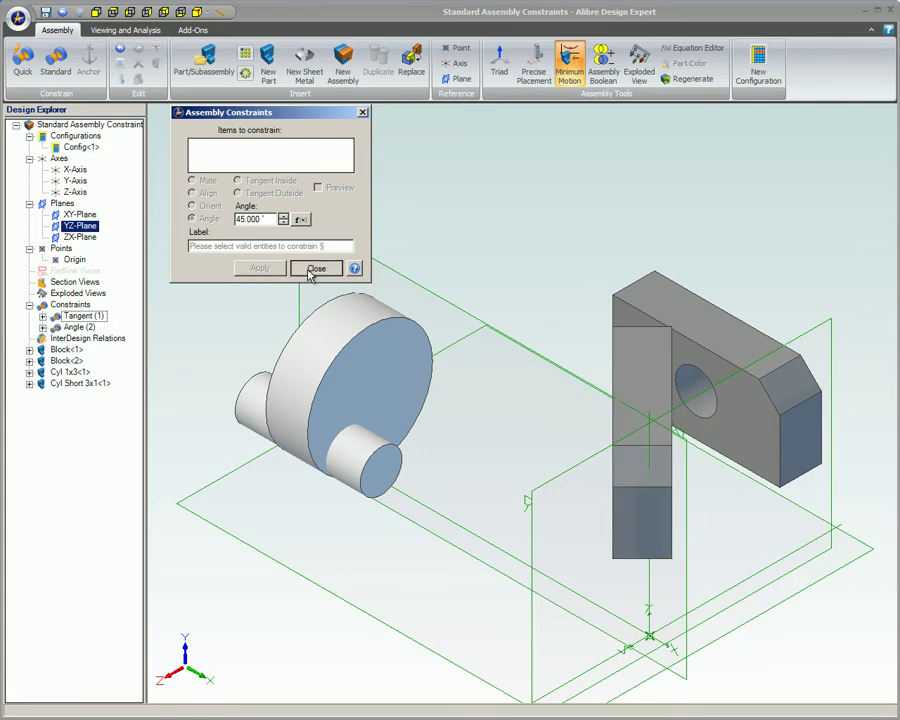
{"action": "left_click", "coordinate": [315, 268]}
Align the curved face of Cyl 1x3 with the hole in the rear block
{"action": "mouse_move", "coordinate": [547, 302]}
{"action": "middle_mouse_down"}
{"action": "mouse_move", "coordinate": [563, 315]}
{"action": "mouse_move", "coordinate": [560, 338]}
{"action": "mouse_move", "coordinate": [543, 294]}
{"action": "middle_mouse_up"}
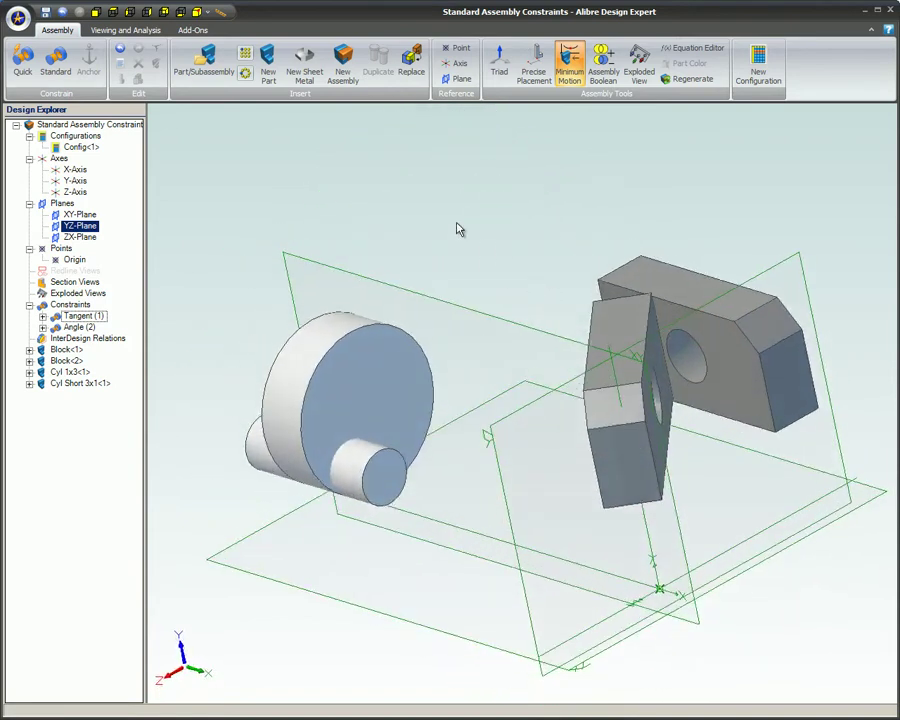
{"action": "left_click", "coordinate": [391, 463]}
{"action": "left_click", "coordinate": [690, 367]}
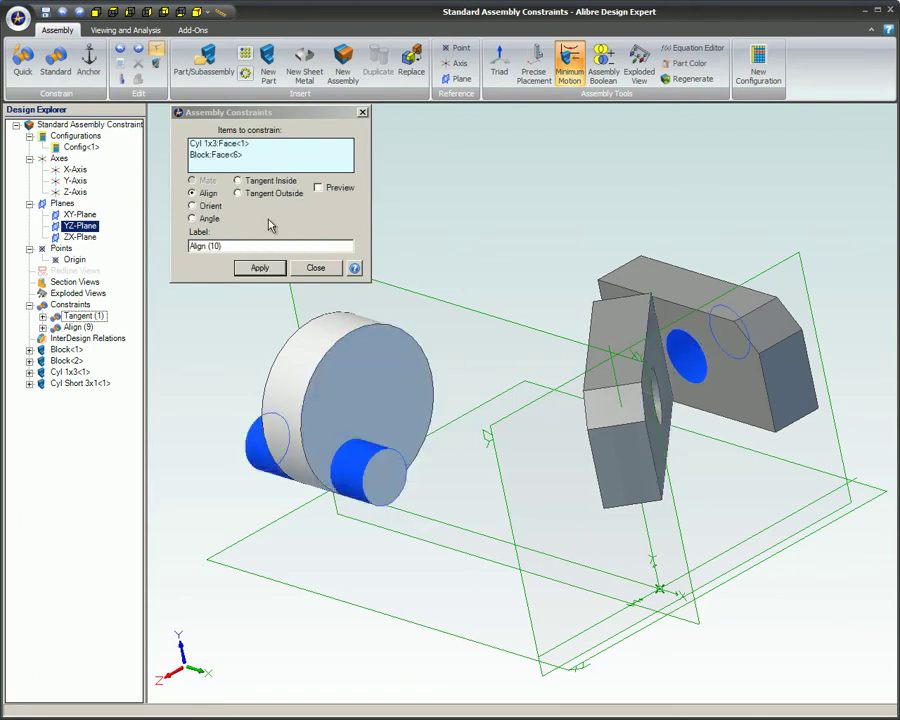
{"action": "left_click", "coordinate": [256, 269]}
Align the hole in the remaining block with the curved face of Cyl 1x3
{"action": "middle_click_drag", "start_coordinate": [432, 331], "coordinate": [533, 368]}
{"action": "left_click", "coordinate": [620, 402]}
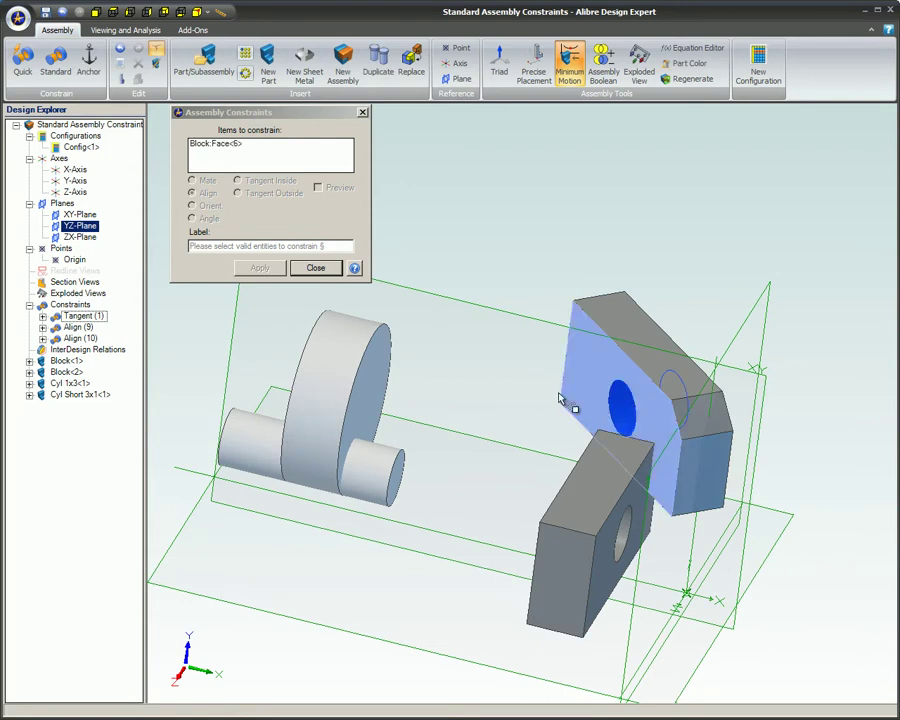
{"action": "left_click", "coordinate": [252, 436]}
{"action": "left_click", "coordinate": [262, 270]}
{"action": "left_click", "coordinate": [262, 269]}
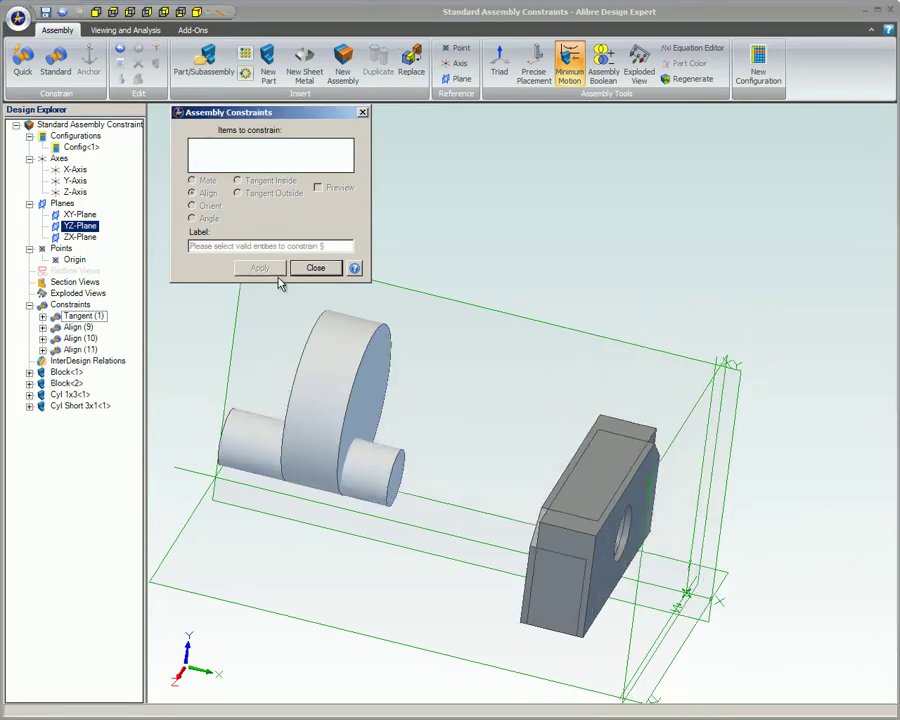
Slide the two blocks along the axis of Cyl 1x3 so they sit on either side of the short cylinder
{"action": "left_click_drag", "start_coordinate": [580, 470], "coordinate": [427, 423]}
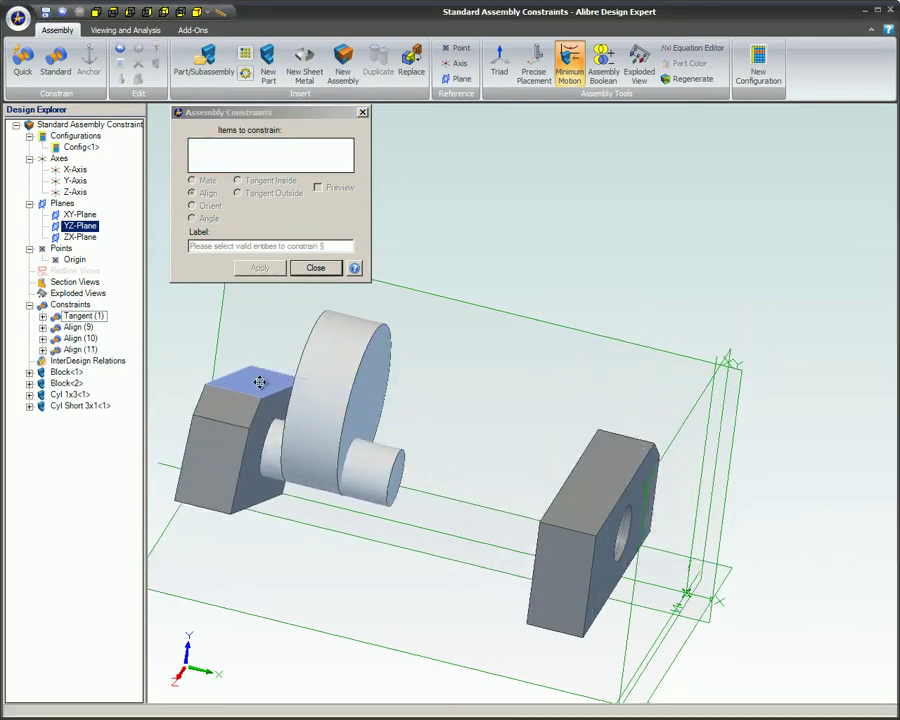
{"action": "left_click_drag", "start_coordinate": [606, 500], "coordinate": [406, 452]}
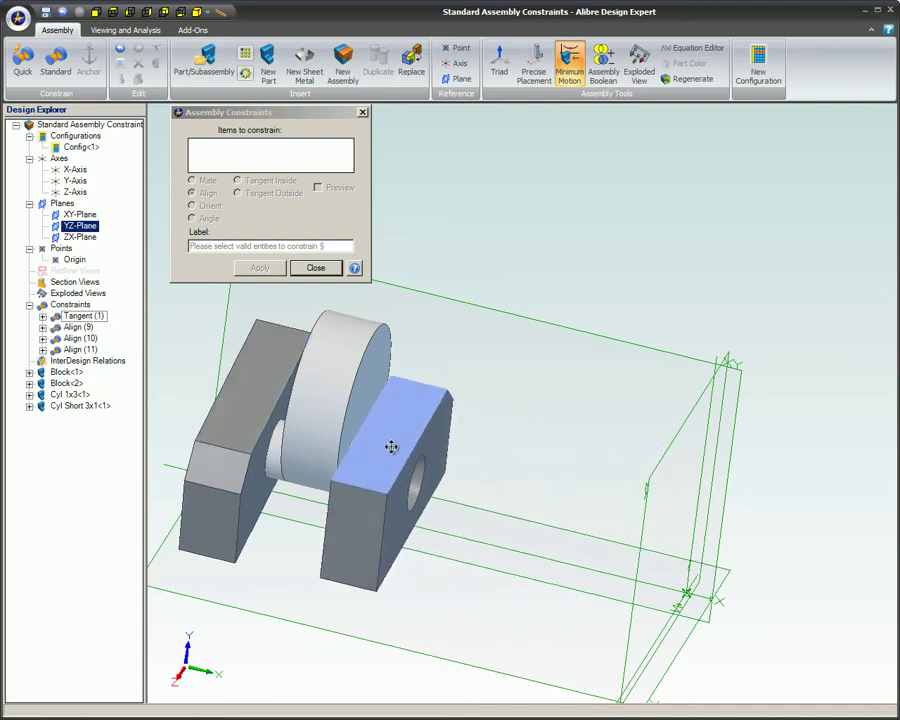
{"action": "middle_click_drag", "start_coordinate": [436, 456], "coordinate": [422, 372]}
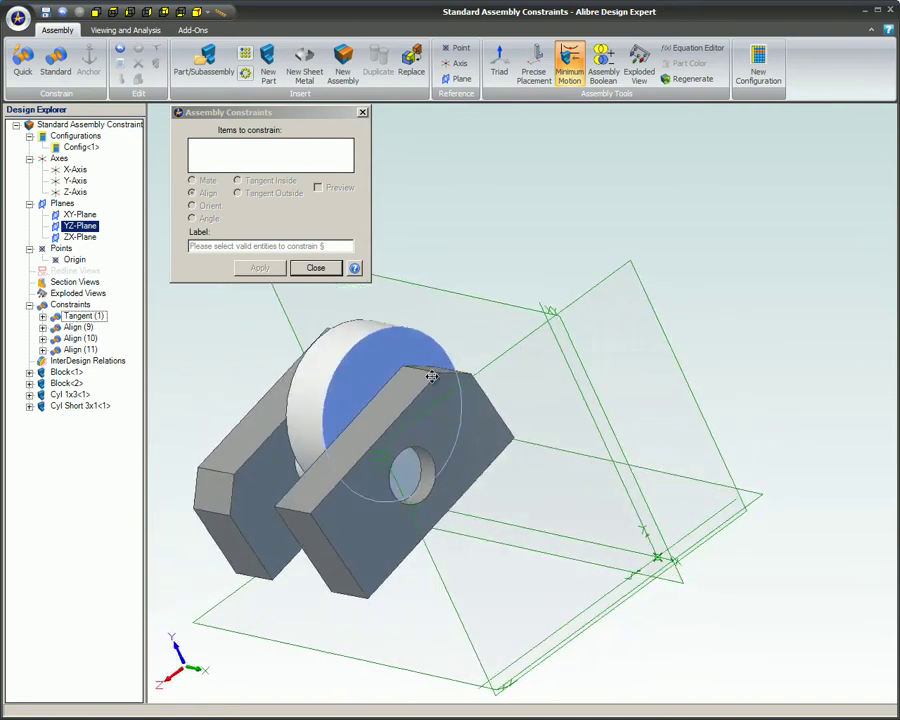